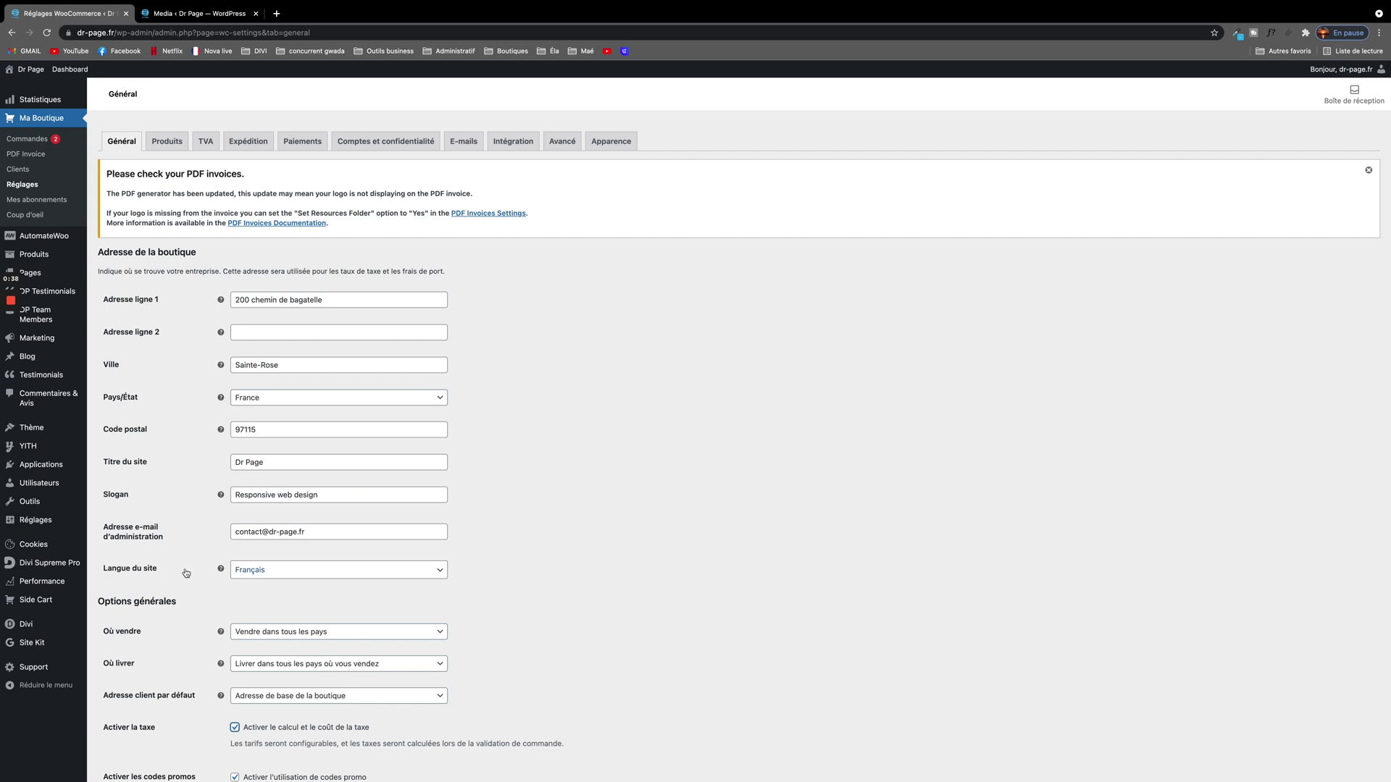
# Review the general shop settings from the store address down to the currency options and save them
pyautogui.scroll(-2, 192, 574)
pyautogui.scroll(-1, 197, 510)
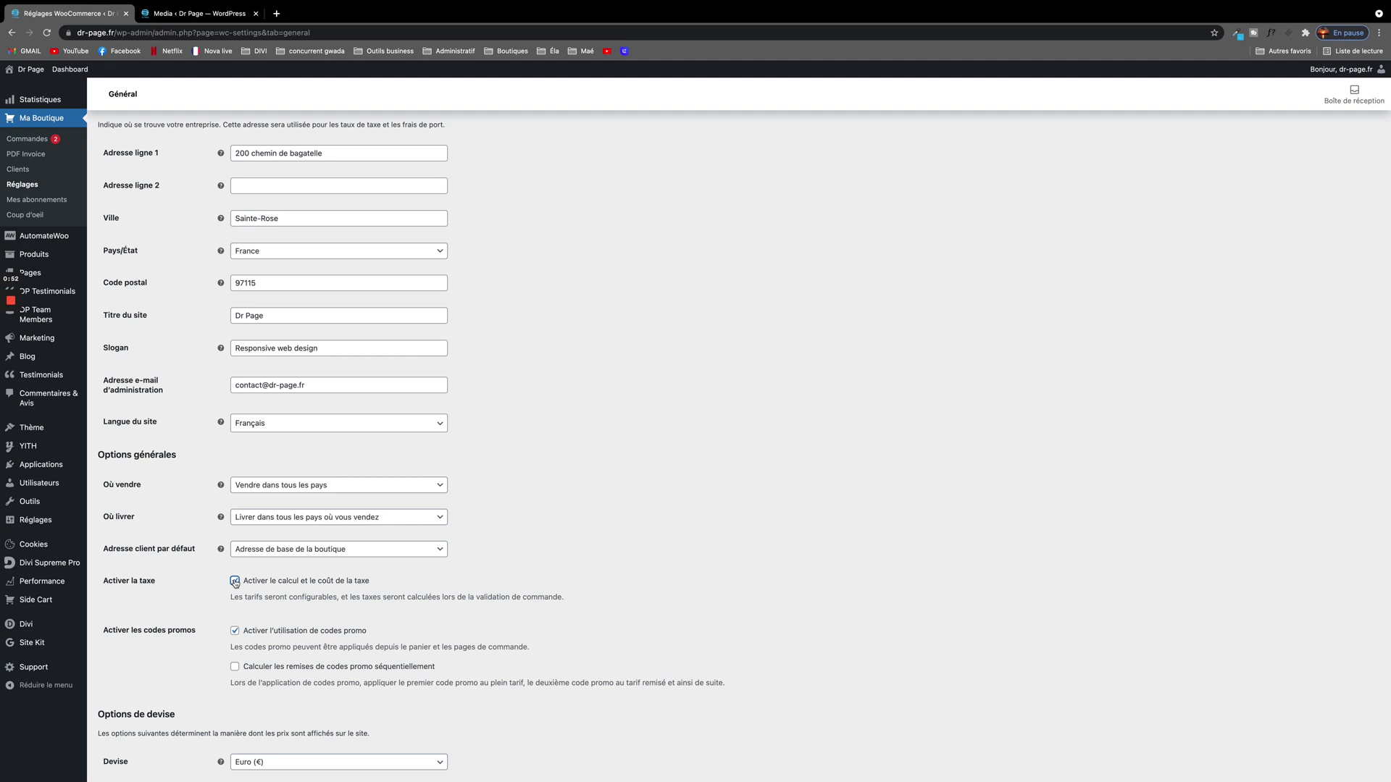
pyautogui.scroll(3, 190, 438)
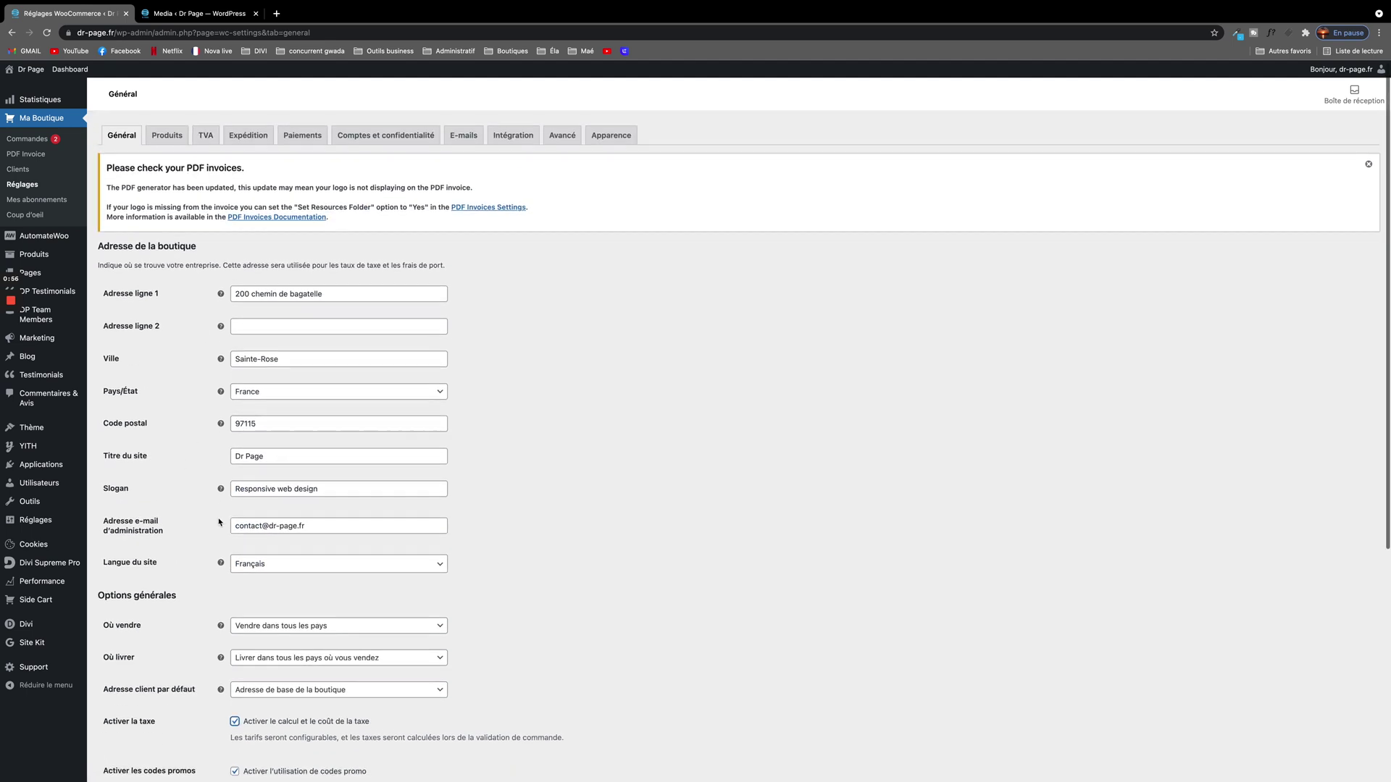
pyautogui.scroll(-4, 219, 521)
pyautogui.scroll(-1, 195, 517)
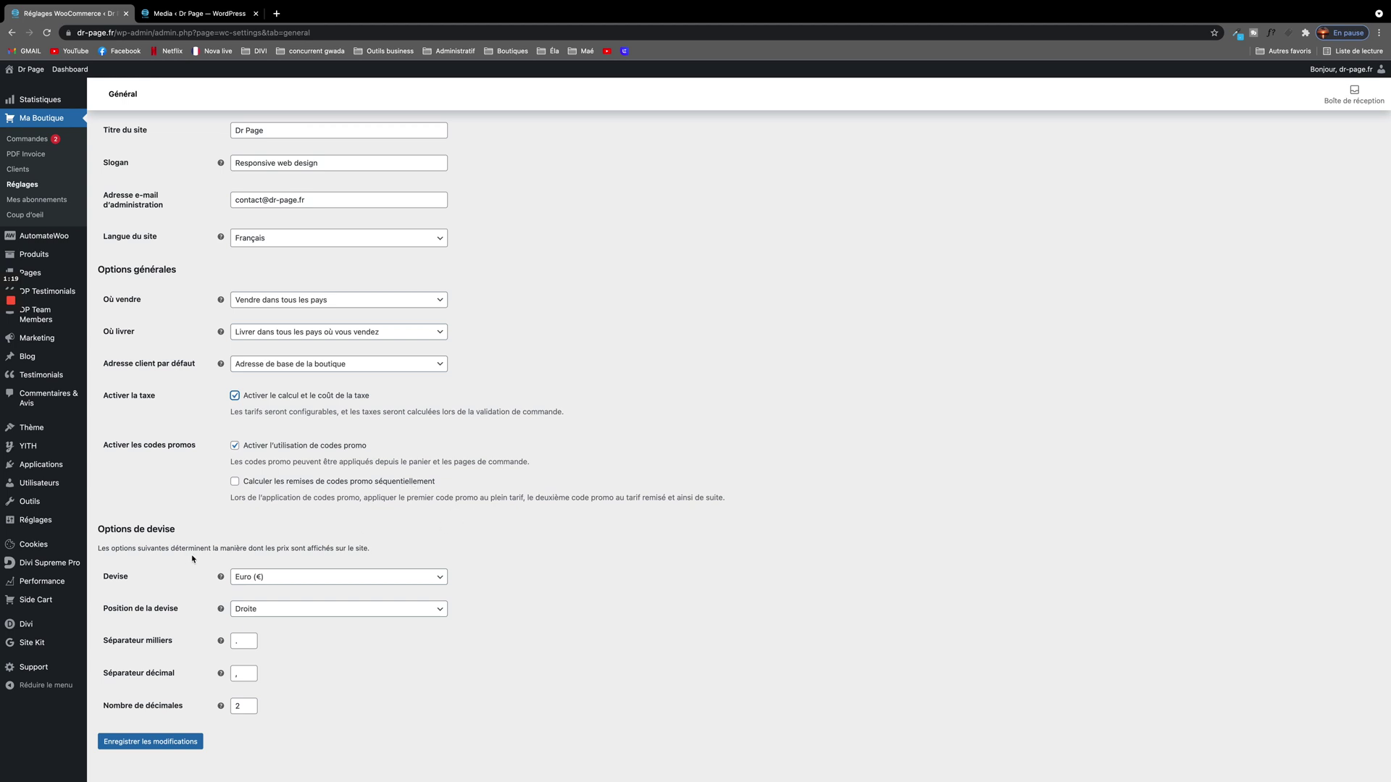
pyautogui.scroll(-1, 123, 565)
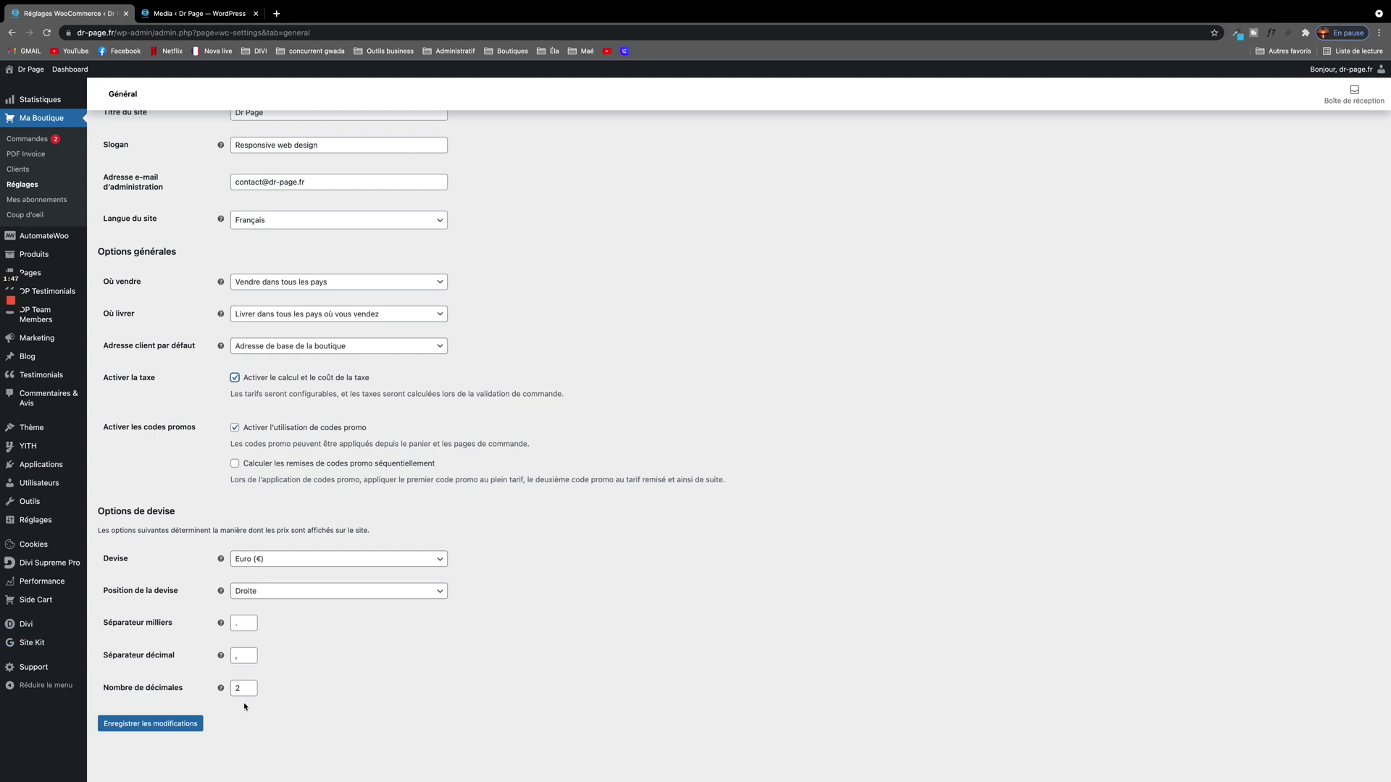
pyautogui.click(160, 724)
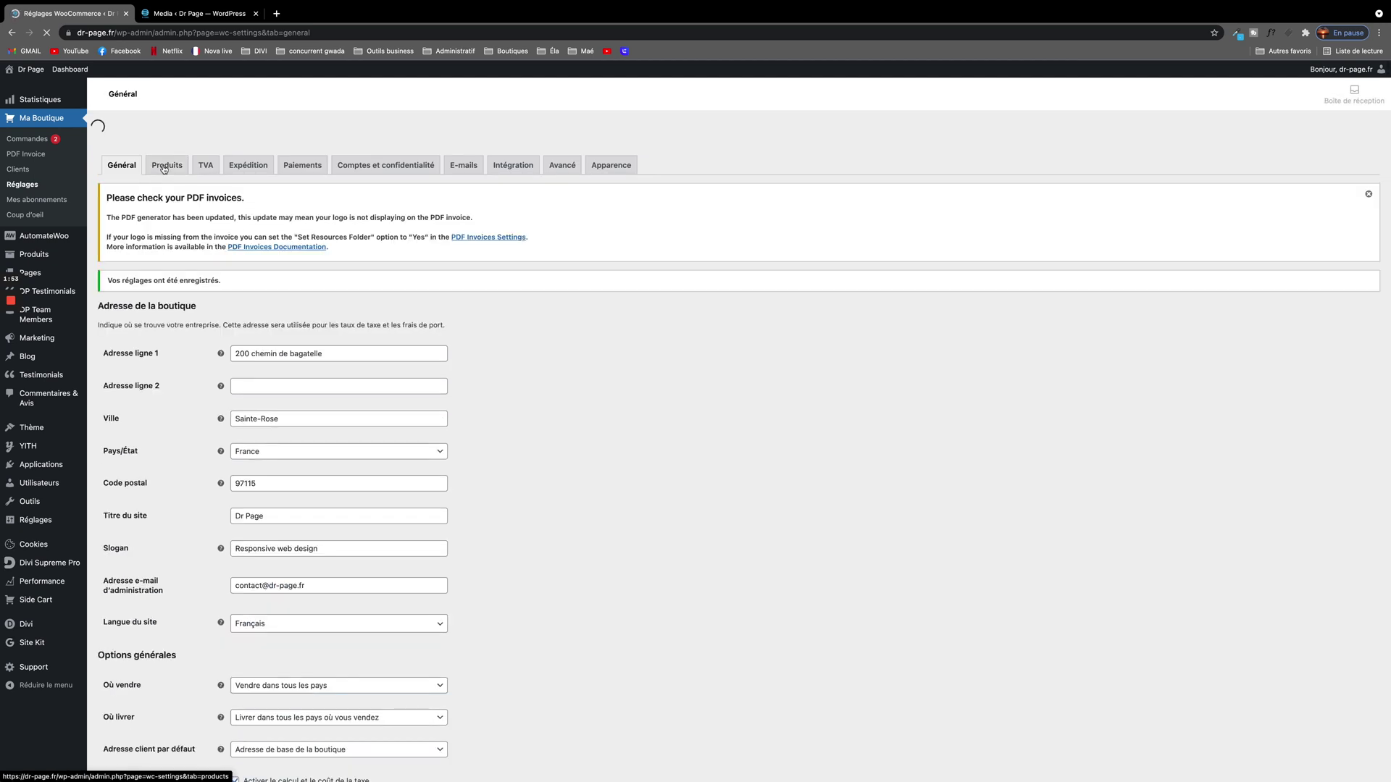
# In the product settings, choose Accueil as the shop page
pyautogui.click(161, 144)
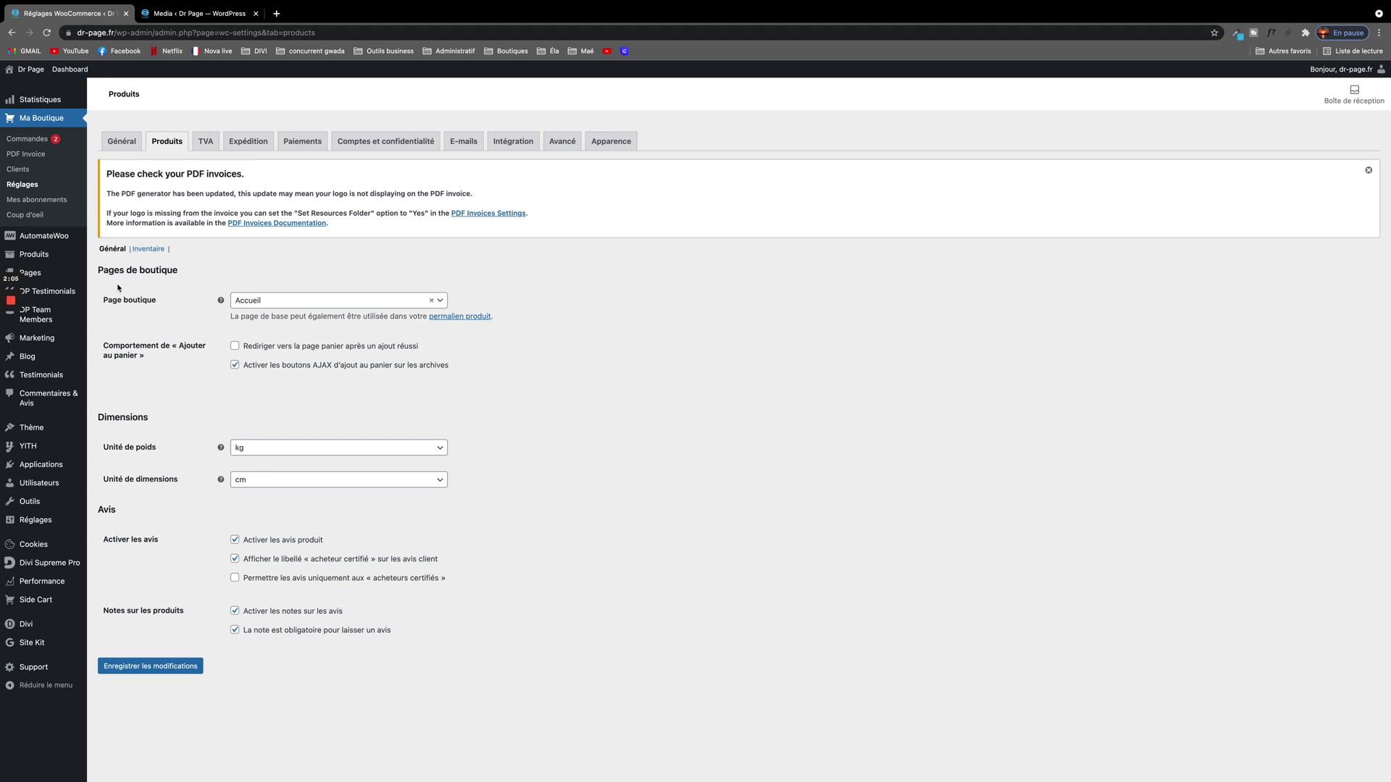
pyautogui.click(441, 303)
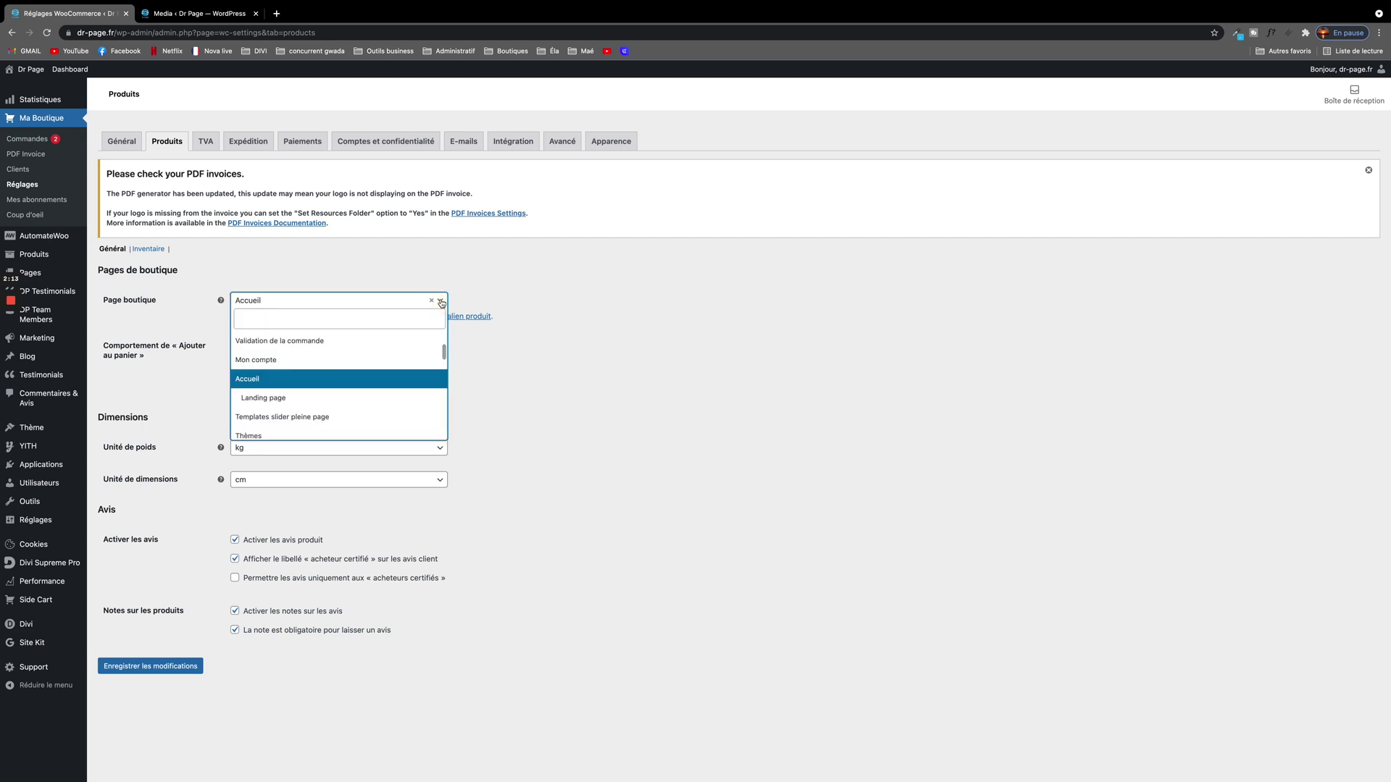
pyautogui.scroll(-3, 268, 409)
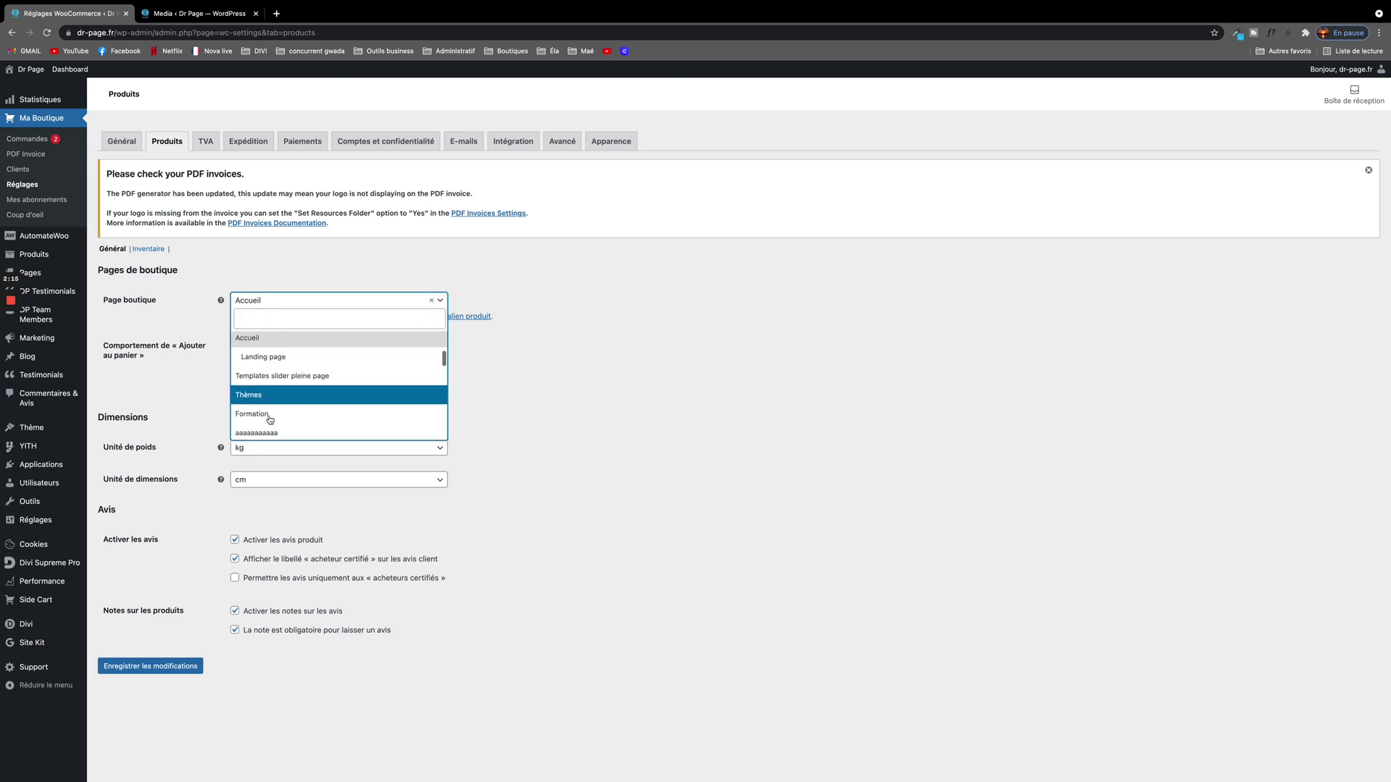
pyautogui.scroll(5, 275, 391)
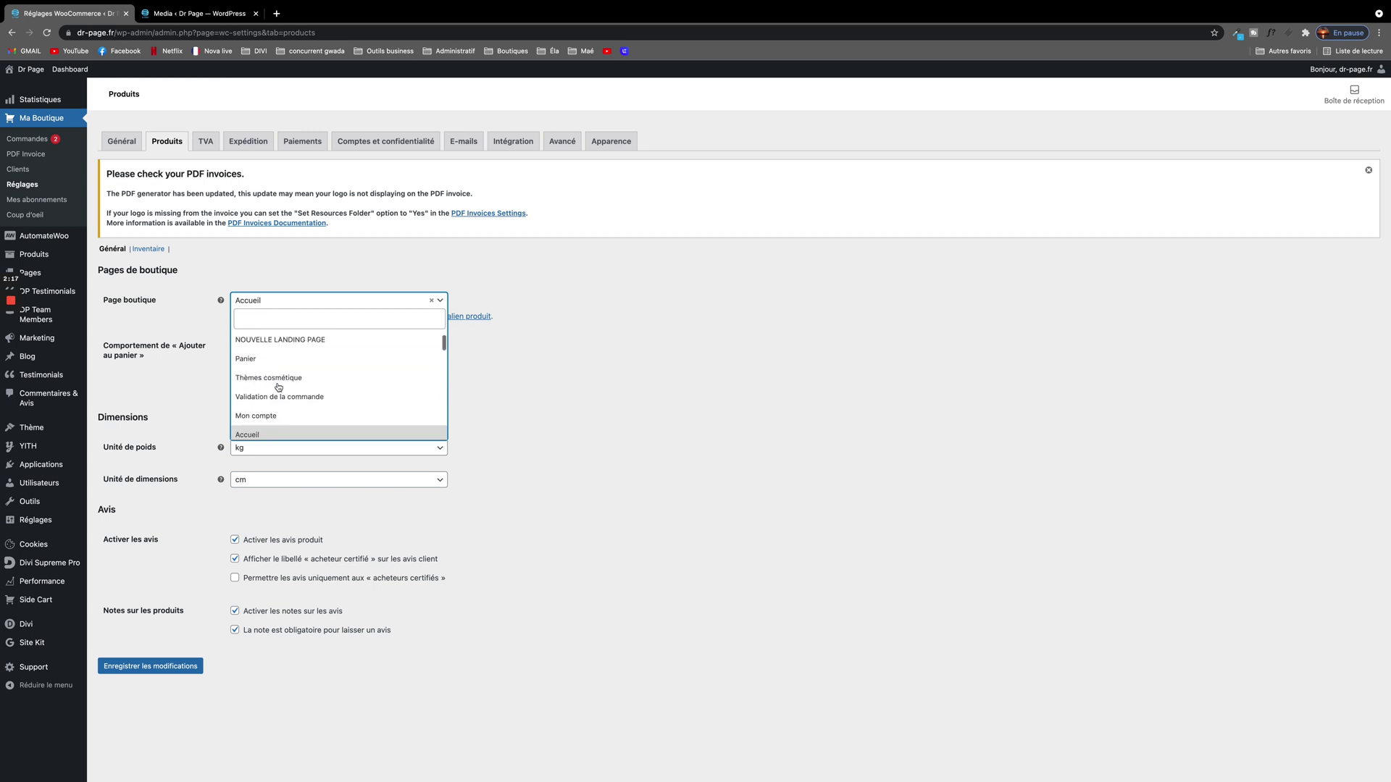
pyautogui.scroll(-4, 272, 369)
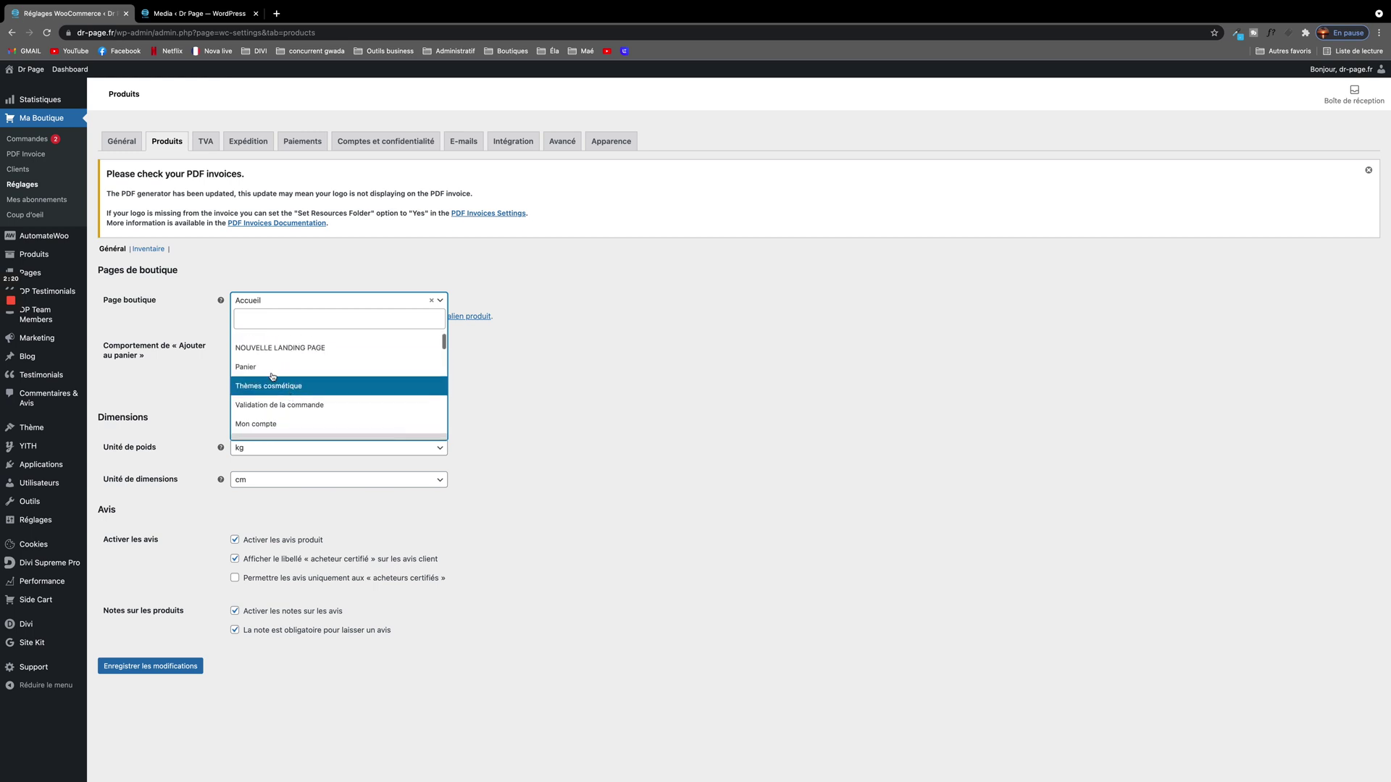
pyautogui.scroll(1, 262, 351)
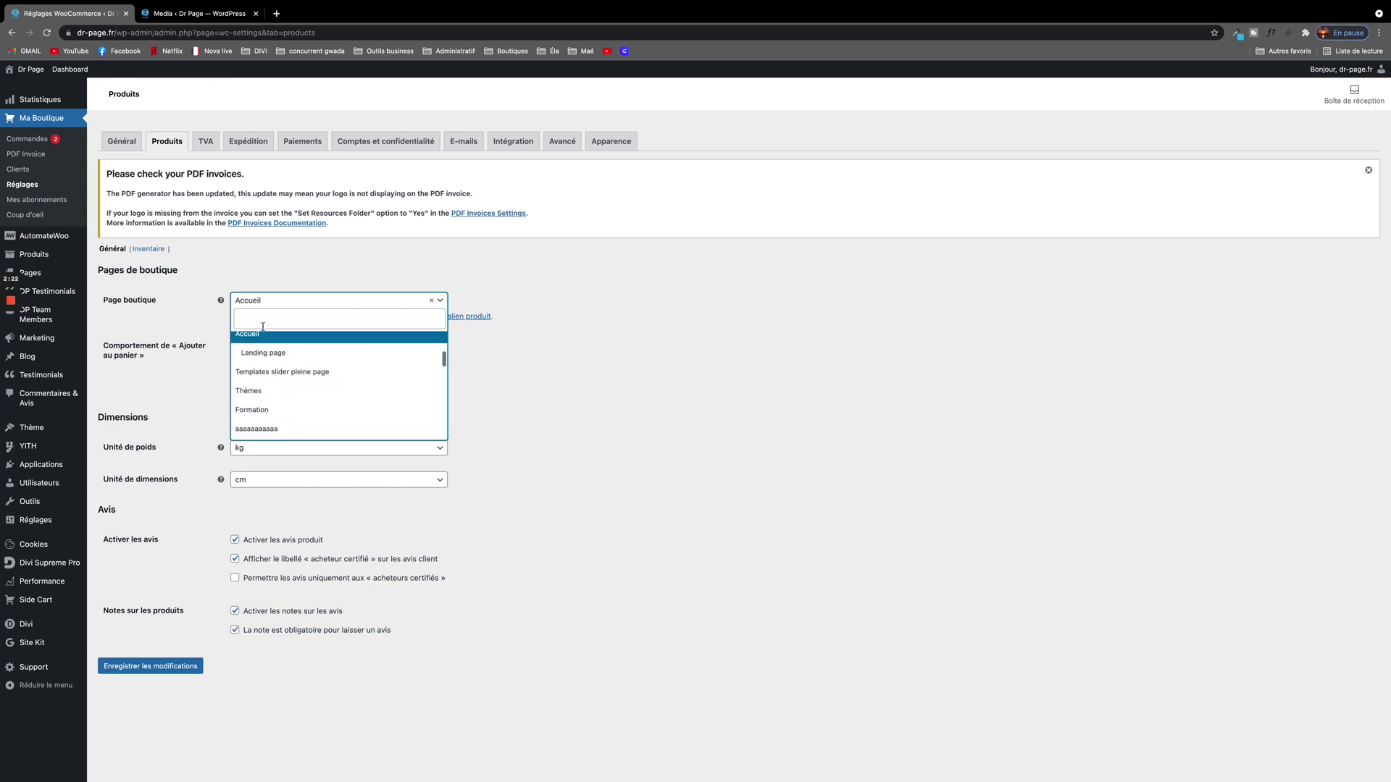
pyautogui.scroll(1, 262, 349)
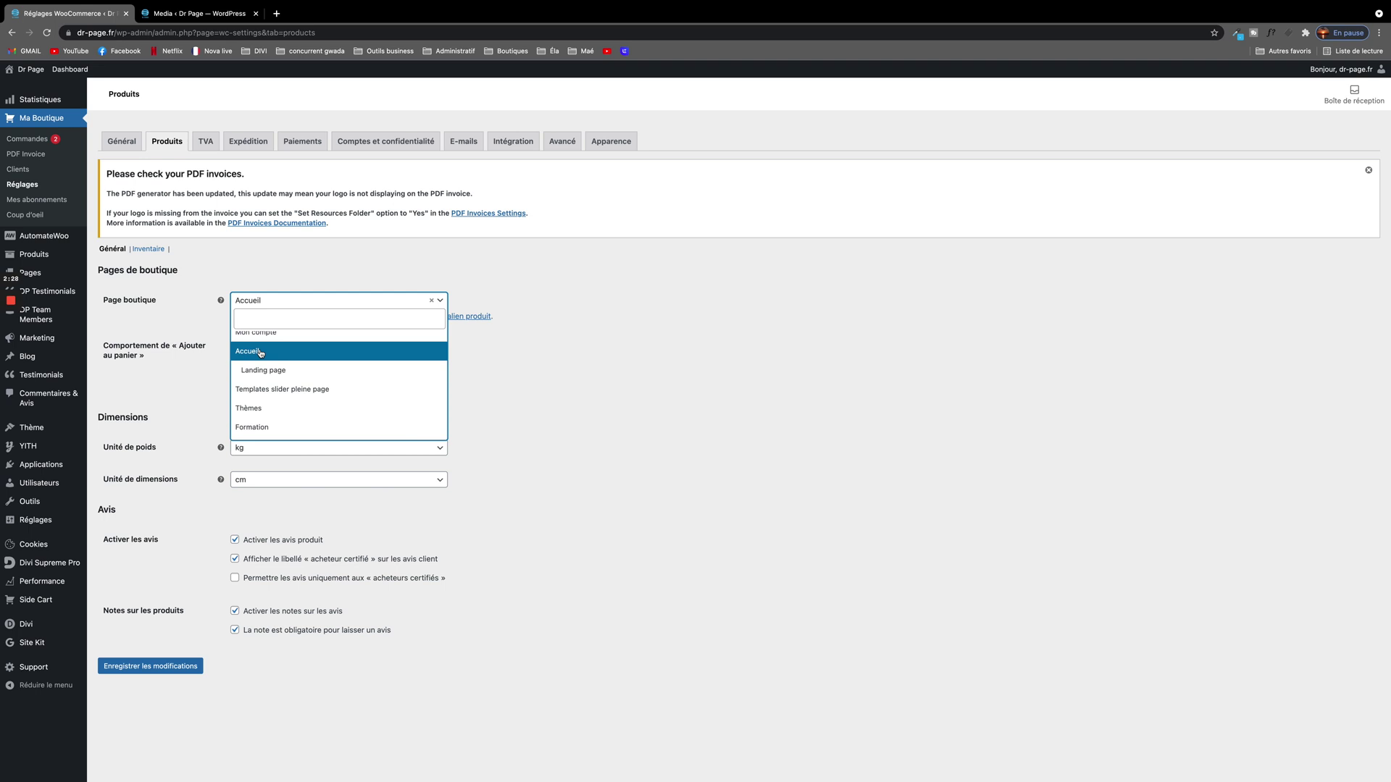
pyautogui.click(260, 352)
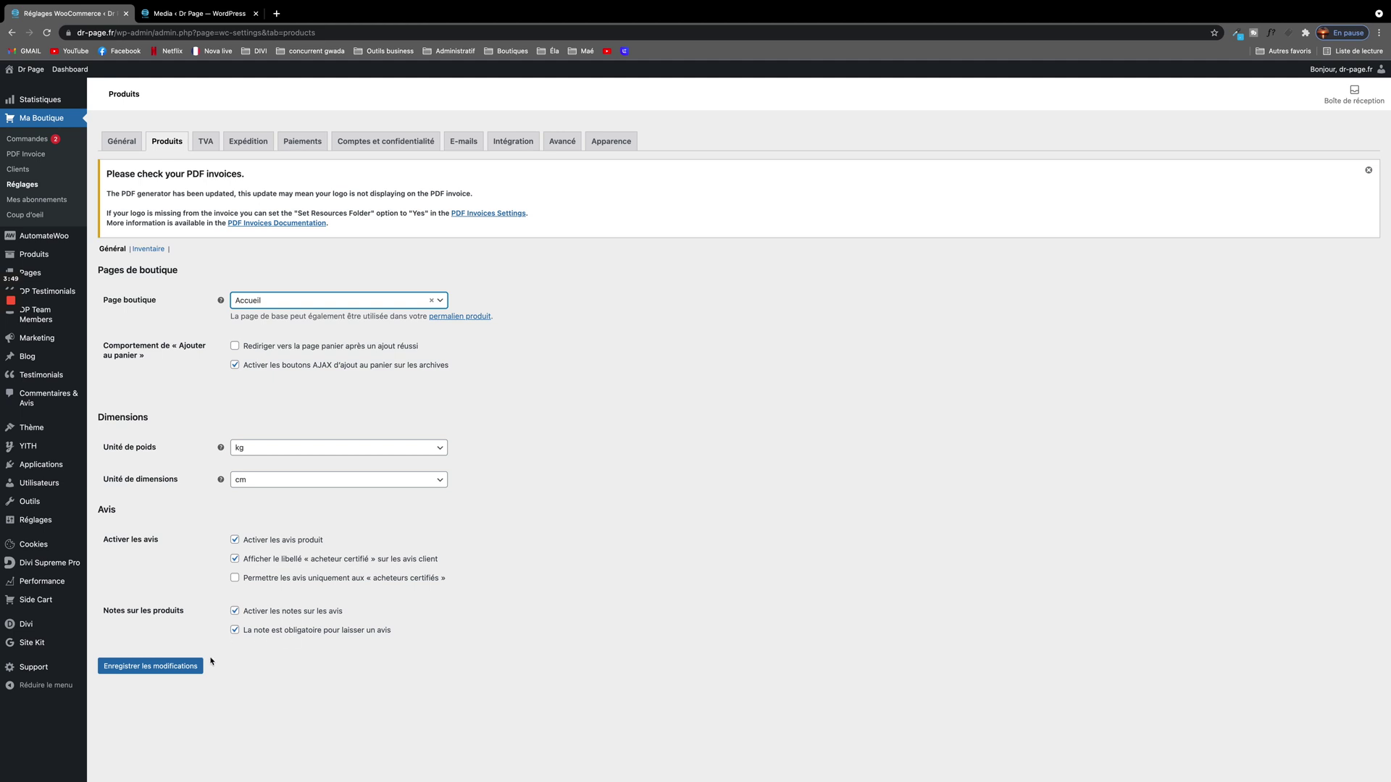
# Review the TVA options, including the help for the shipping tax class and the price display suffix
pyautogui.click(205, 141)
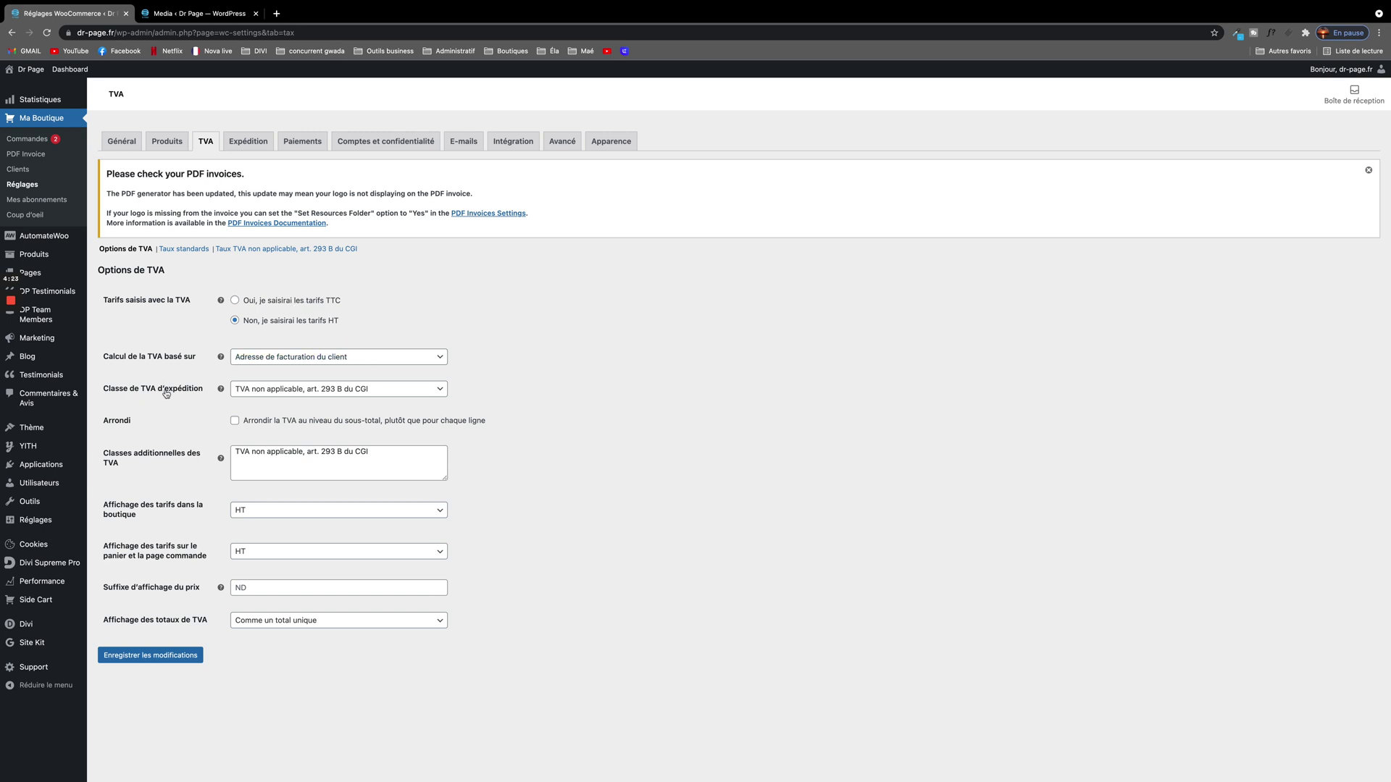
pyautogui.moveTo(219, 387)
pyautogui.moveTo(220, 587)
# Delete the existing europe zone from the shipping zones
pyautogui.click(252, 142)
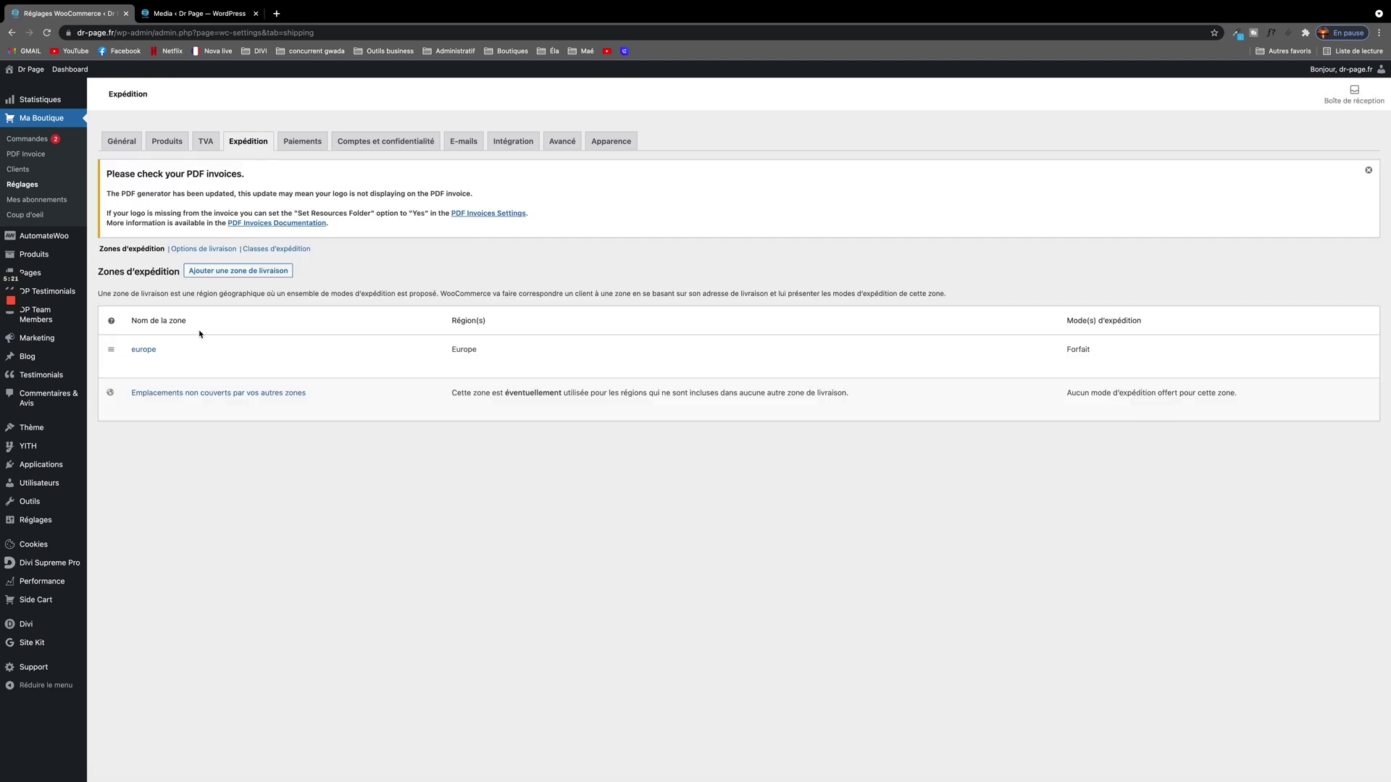
pyautogui.click(181, 364)
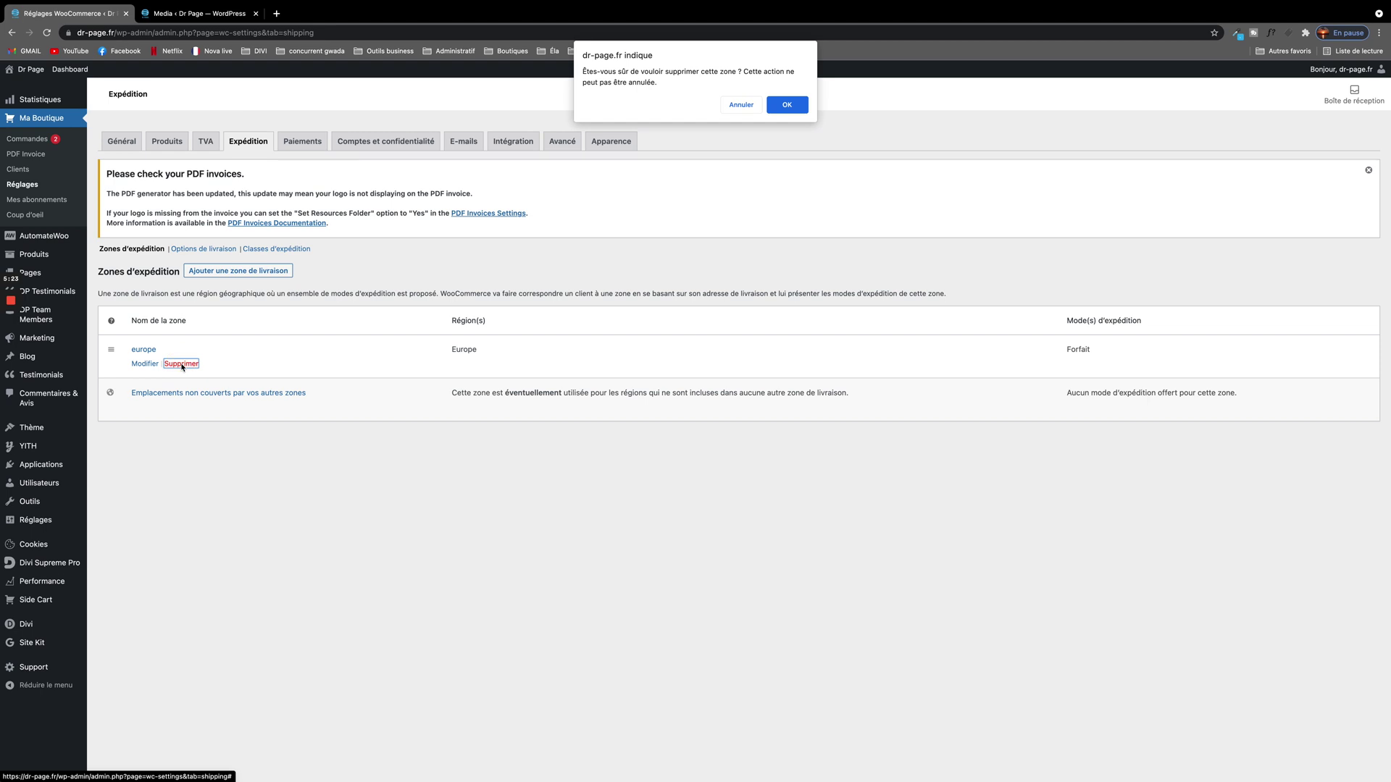
pyautogui.click(788, 106)
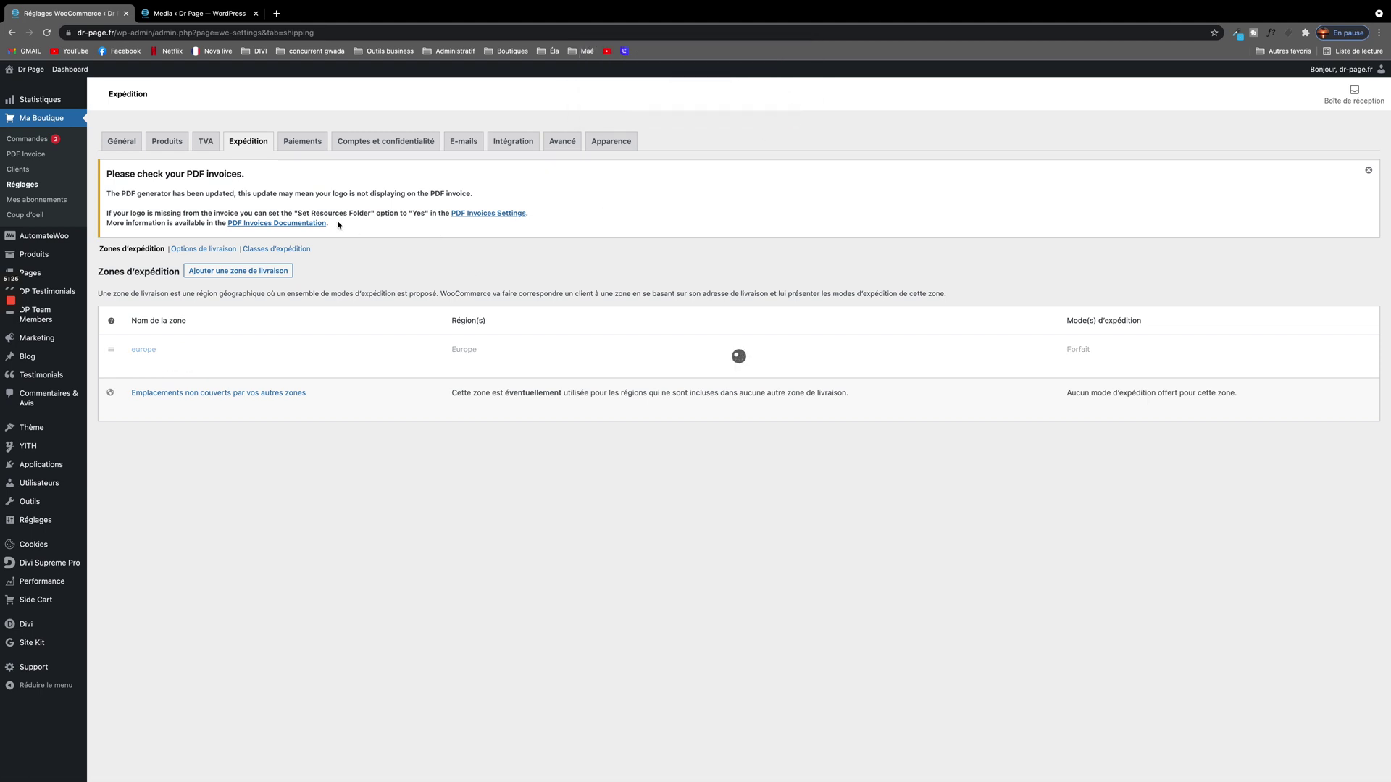
# Add a new shipping zone named europe and assign the Europe region to it
pyautogui.click(238, 271)
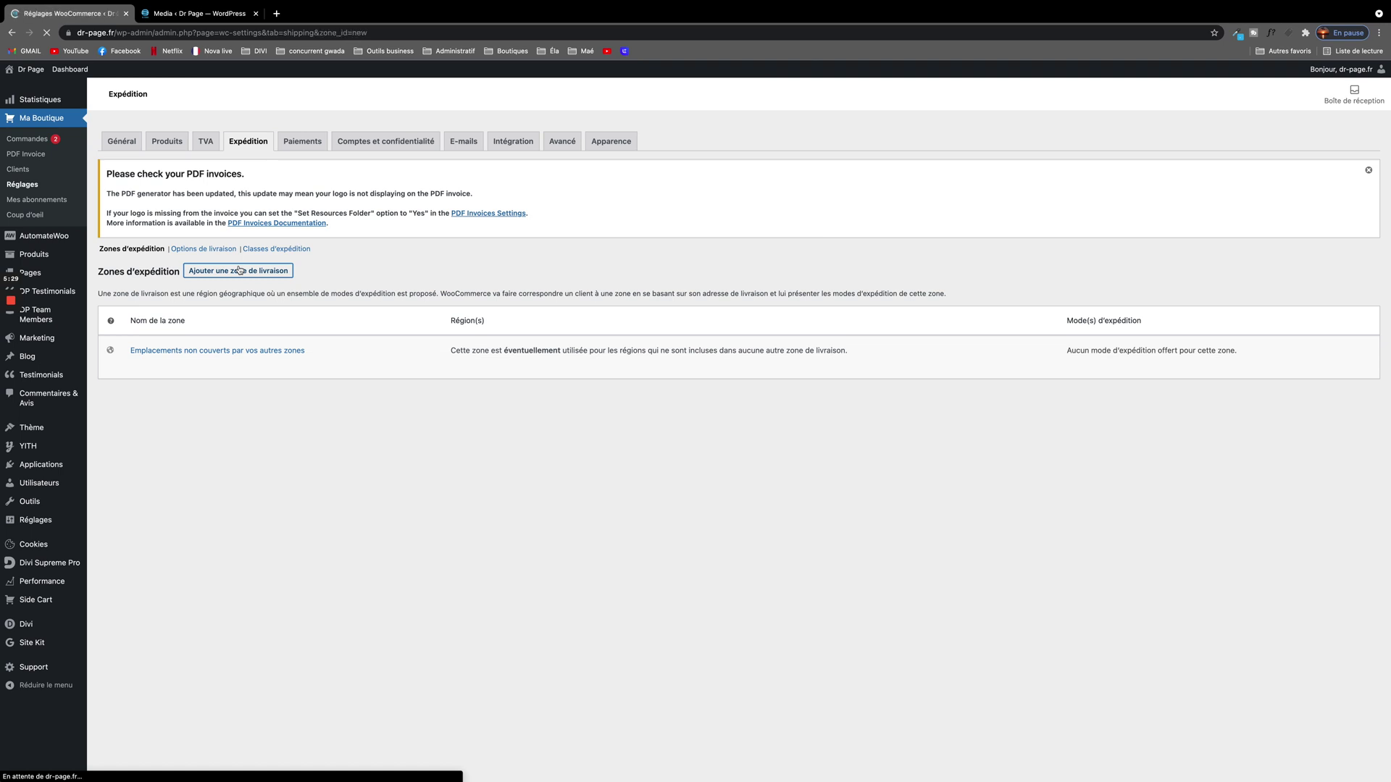
pyautogui.click(292, 300)
pyautogui.write('europe')
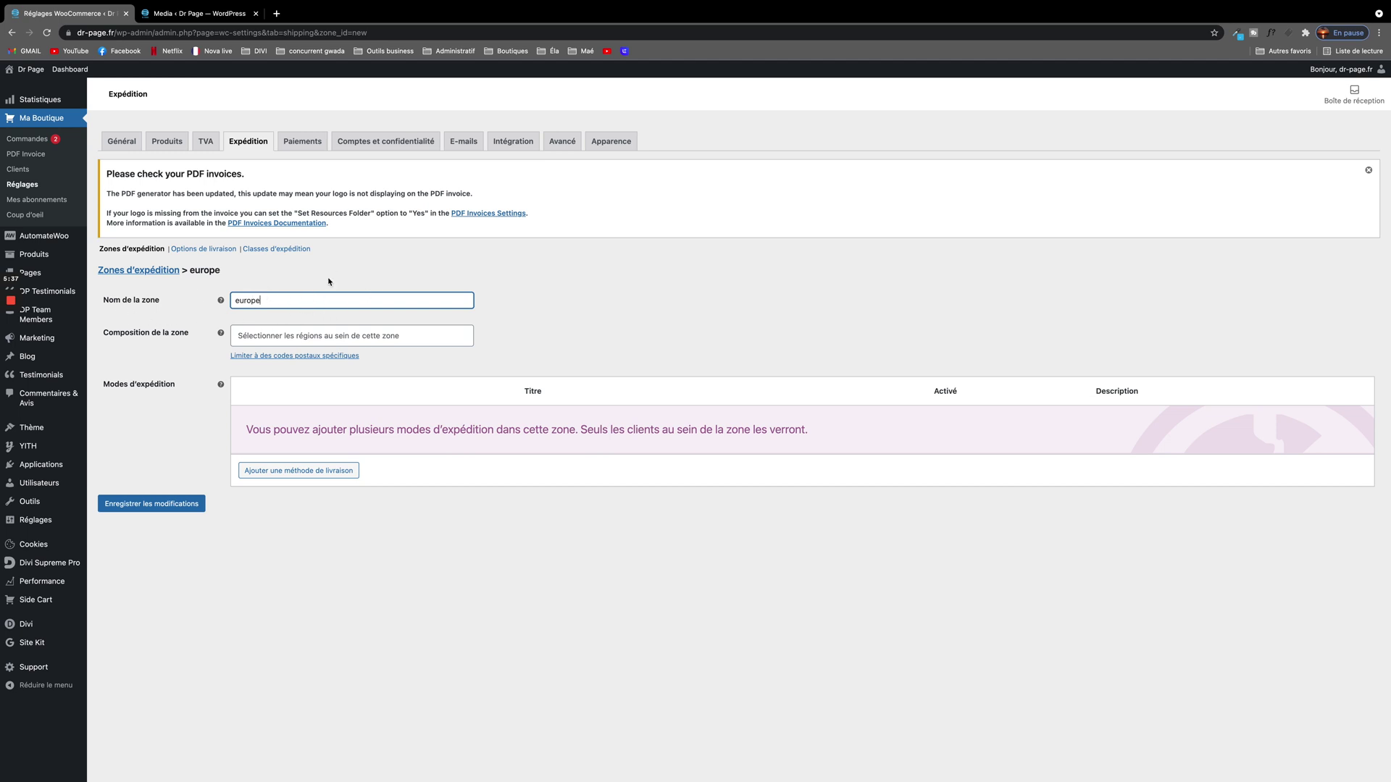
pyautogui.click(542, 297)
pyautogui.click(247, 336)
pyautogui.write('eur')
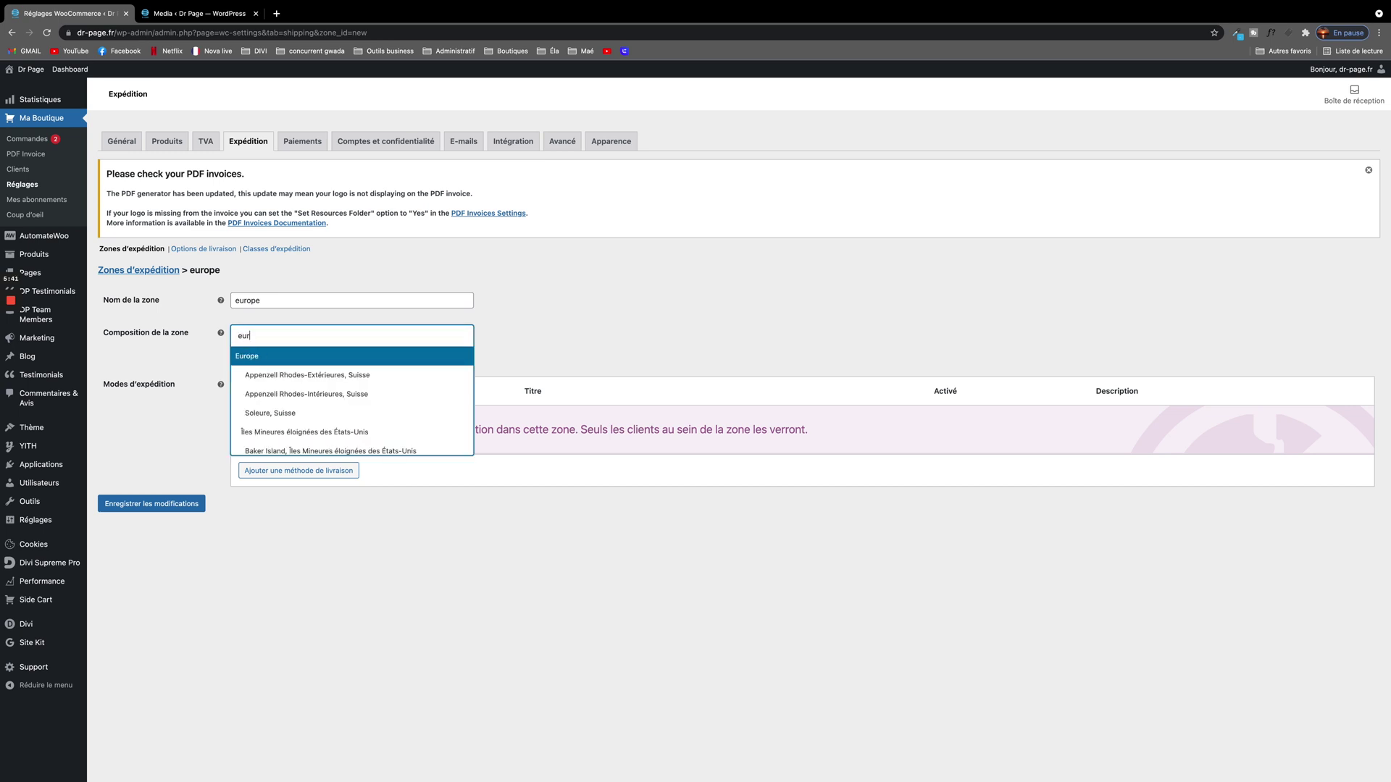
pyautogui.write('op')
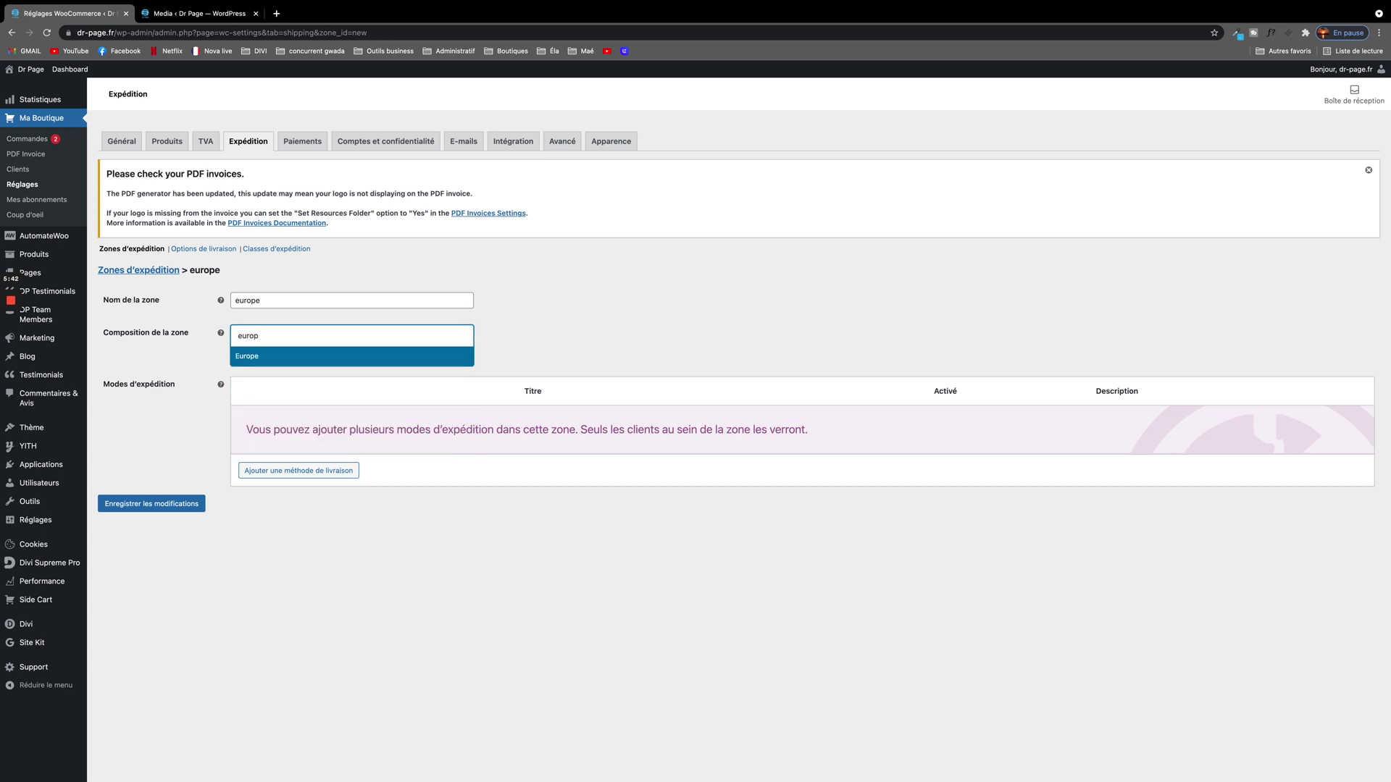
pyautogui.click(263, 360)
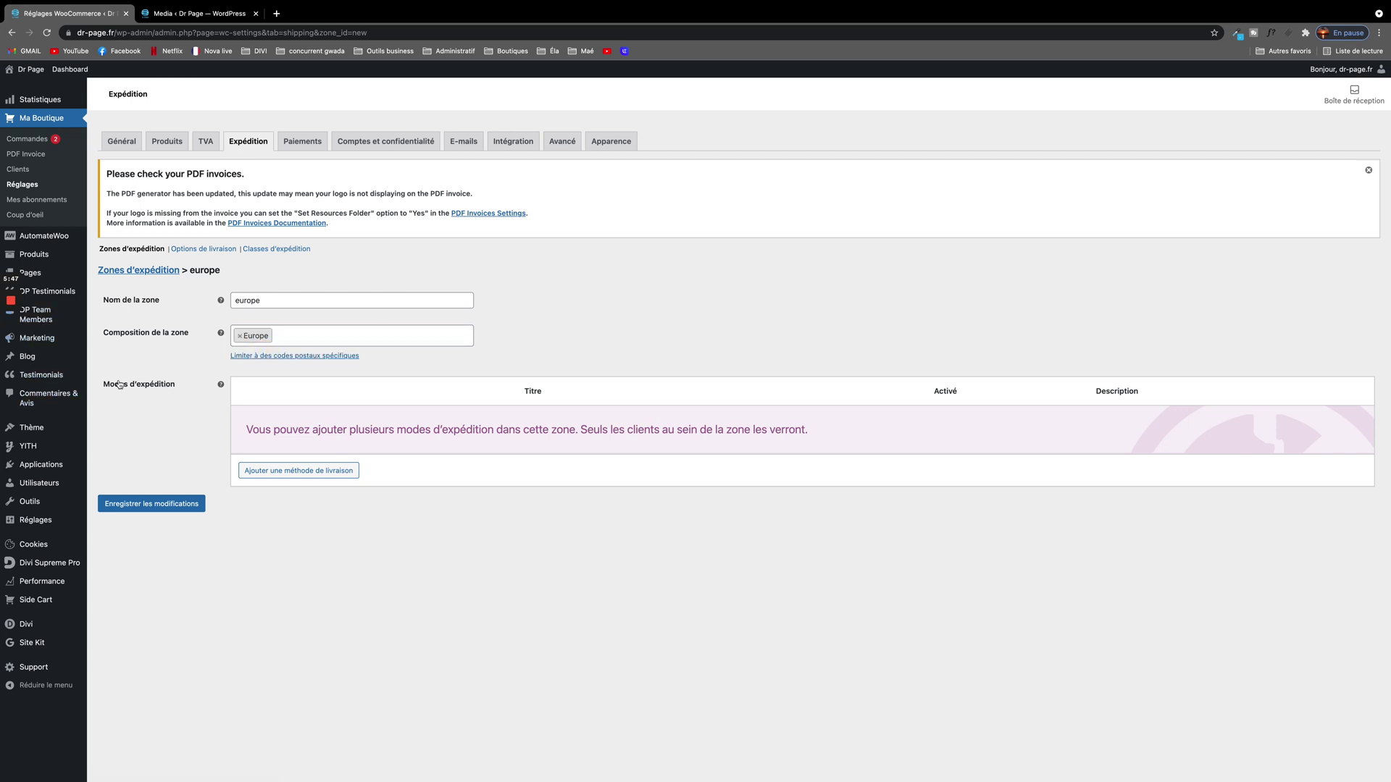
# Add a Forfait shipping method to the europe zone
pyautogui.click(286, 472)
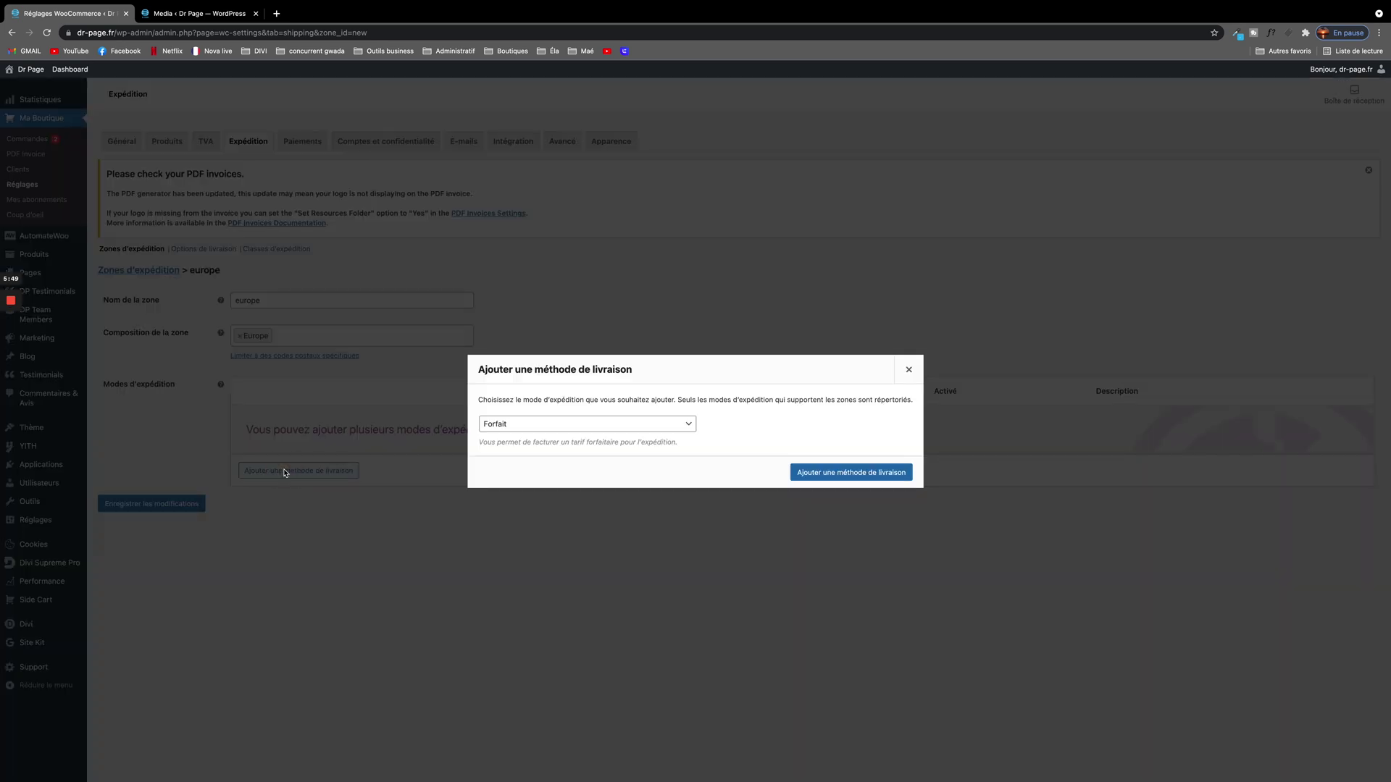
pyautogui.click(686, 426)
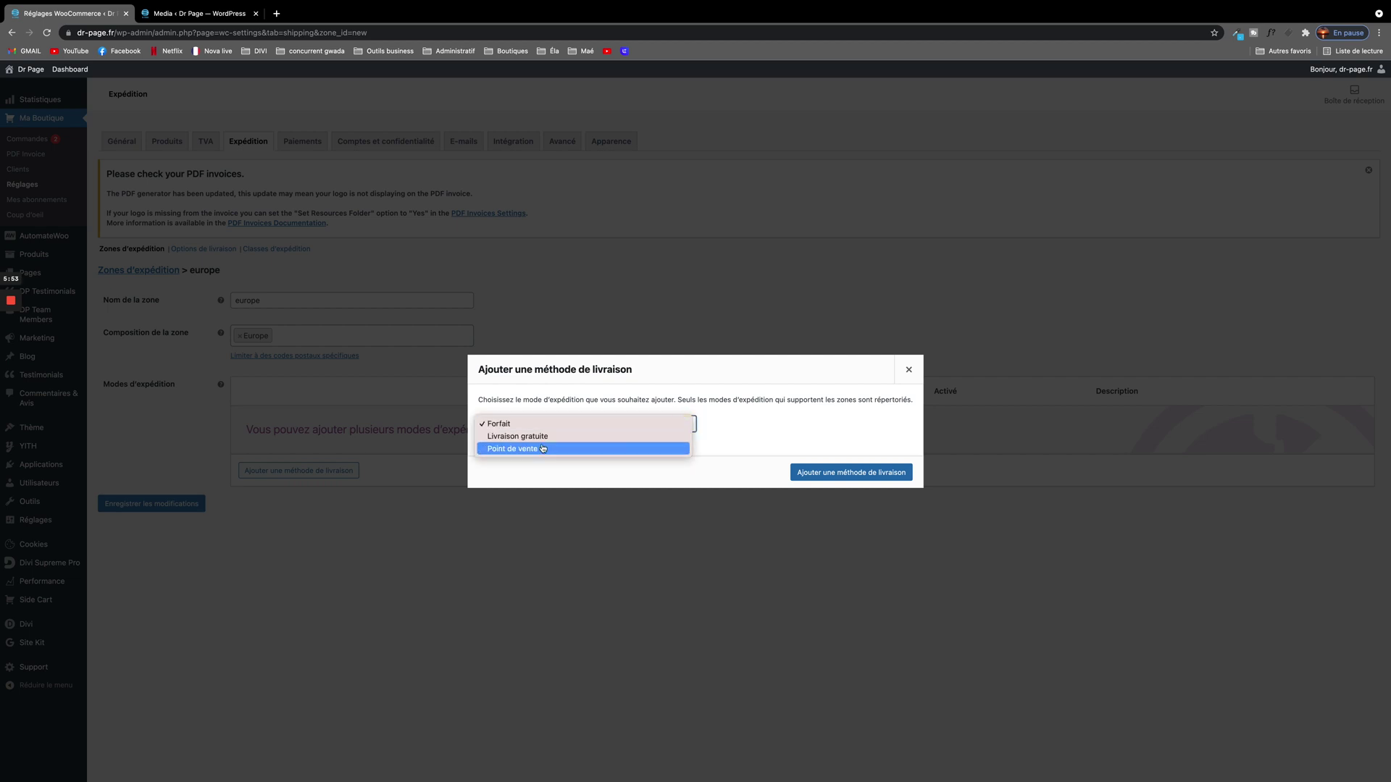
pyautogui.click(492, 427)
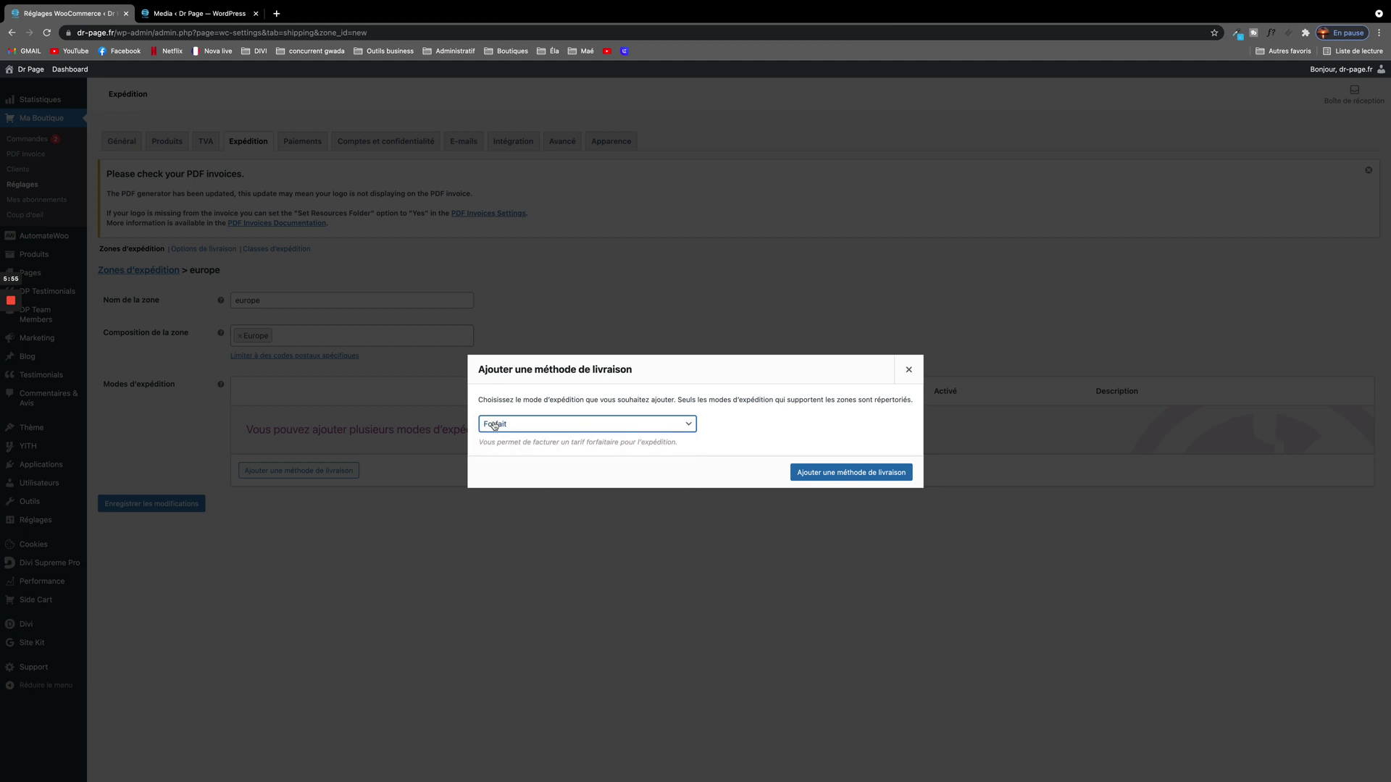
pyautogui.click(830, 474)
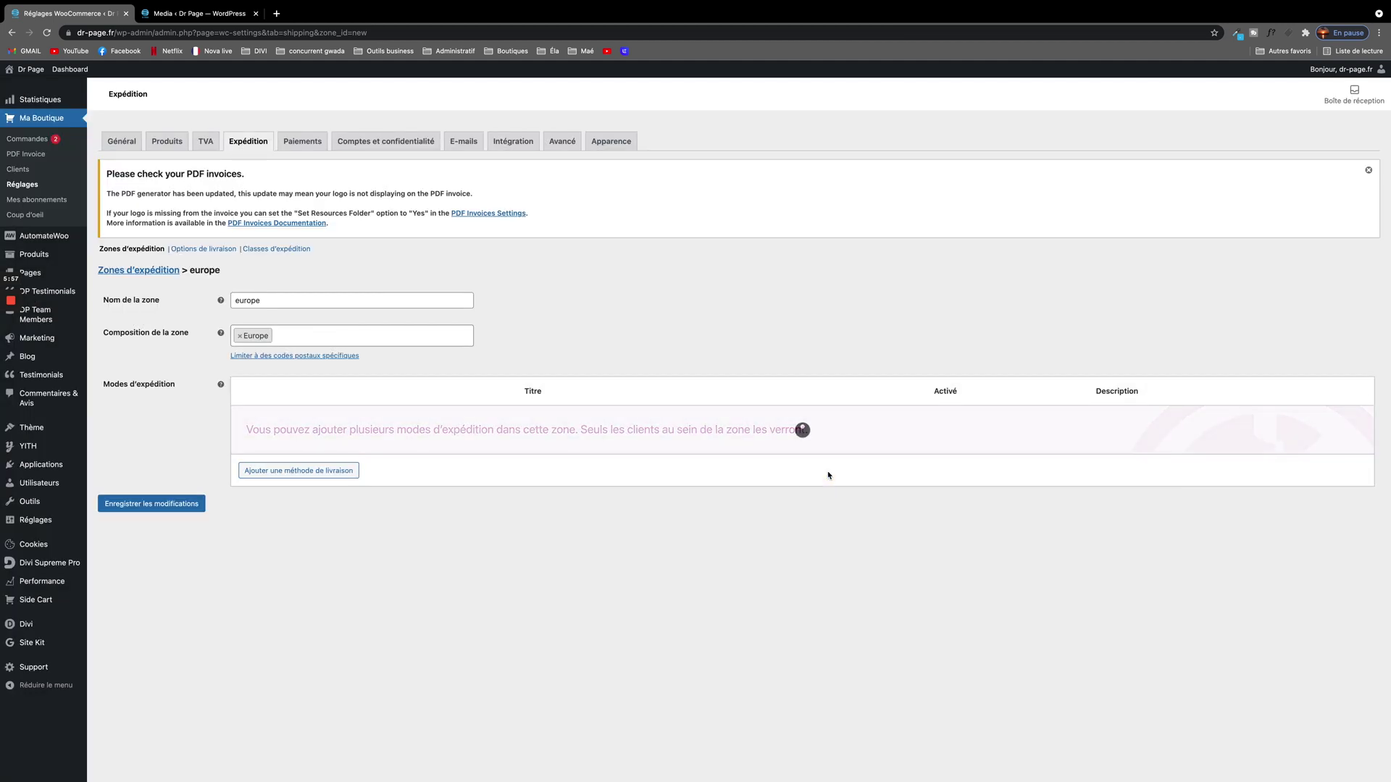
# Set the Forfait method's tax status to Aucune and its cost to 5,90, and save the changes
pyautogui.click(280, 435)
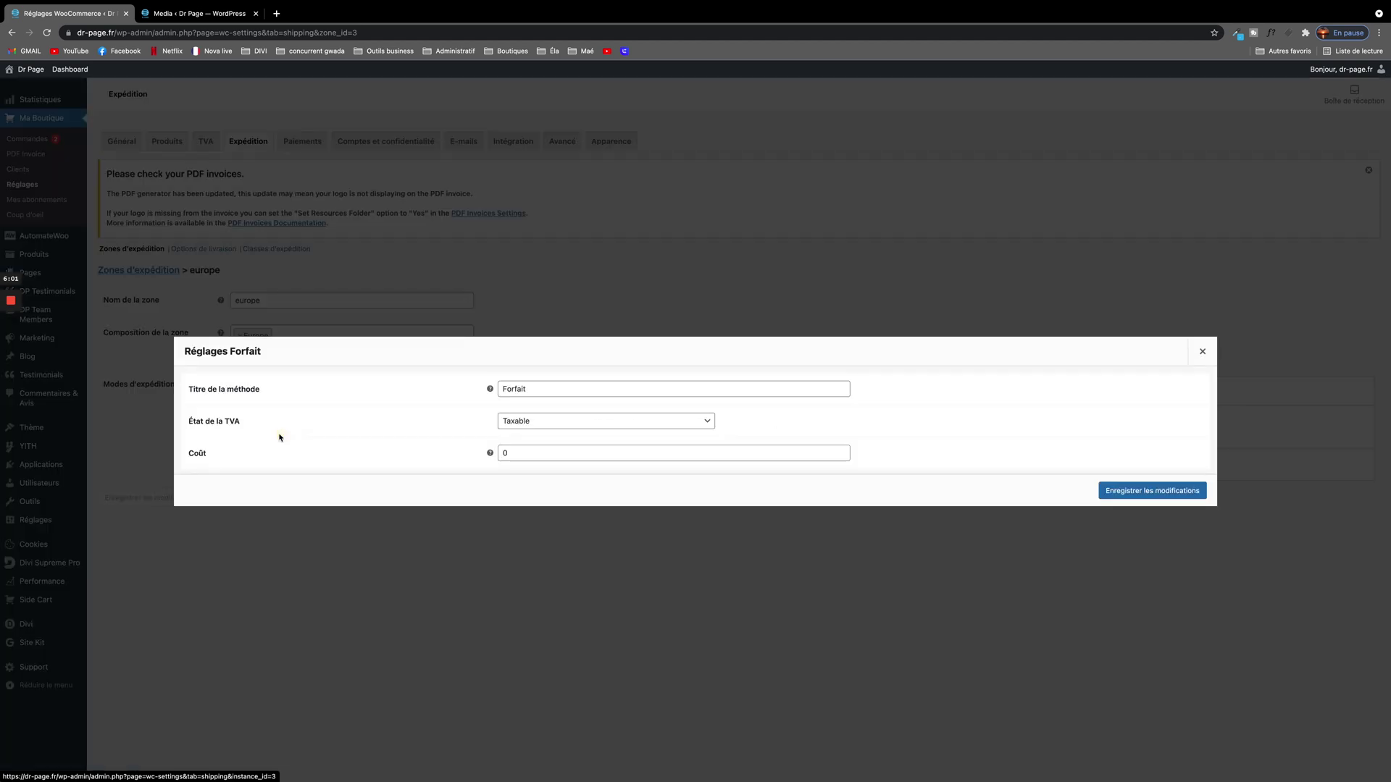
pyautogui.click(611, 389)
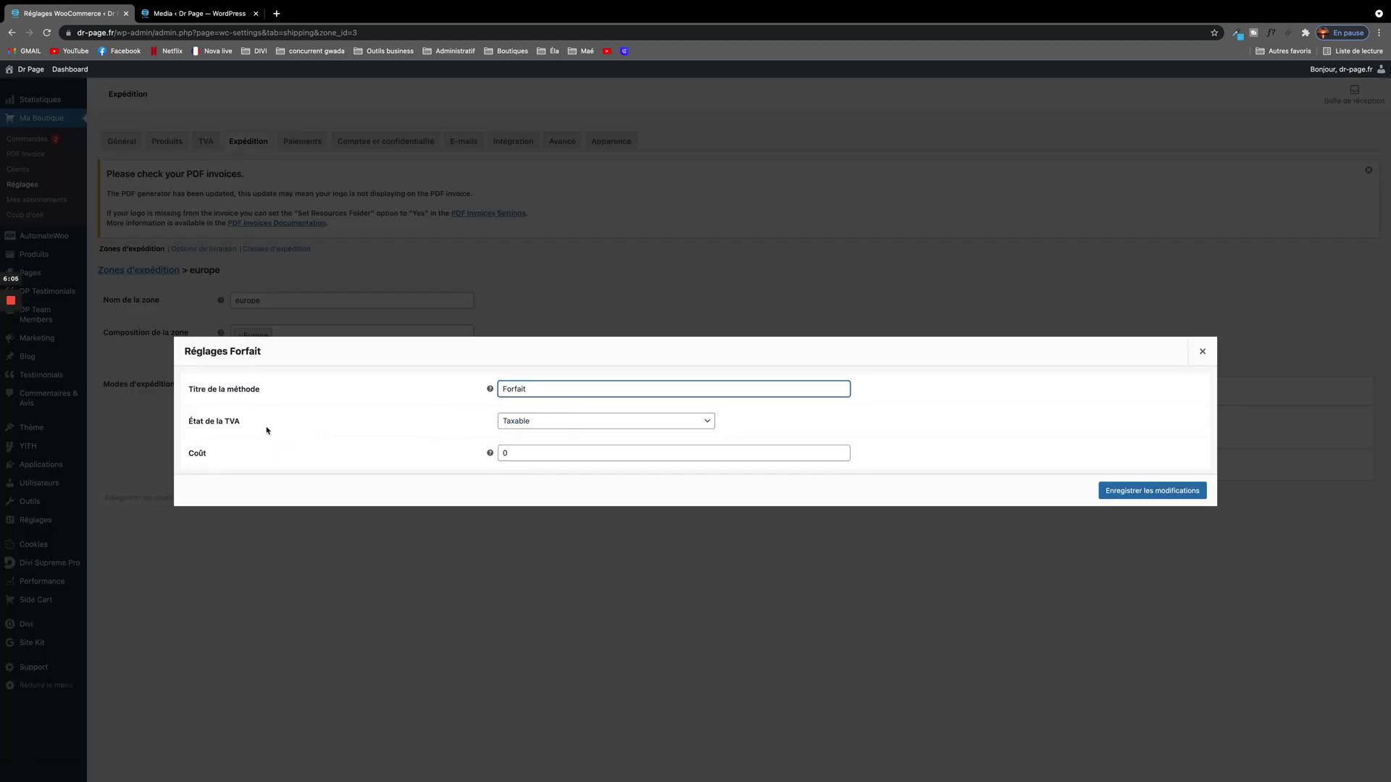
pyautogui.click(708, 422)
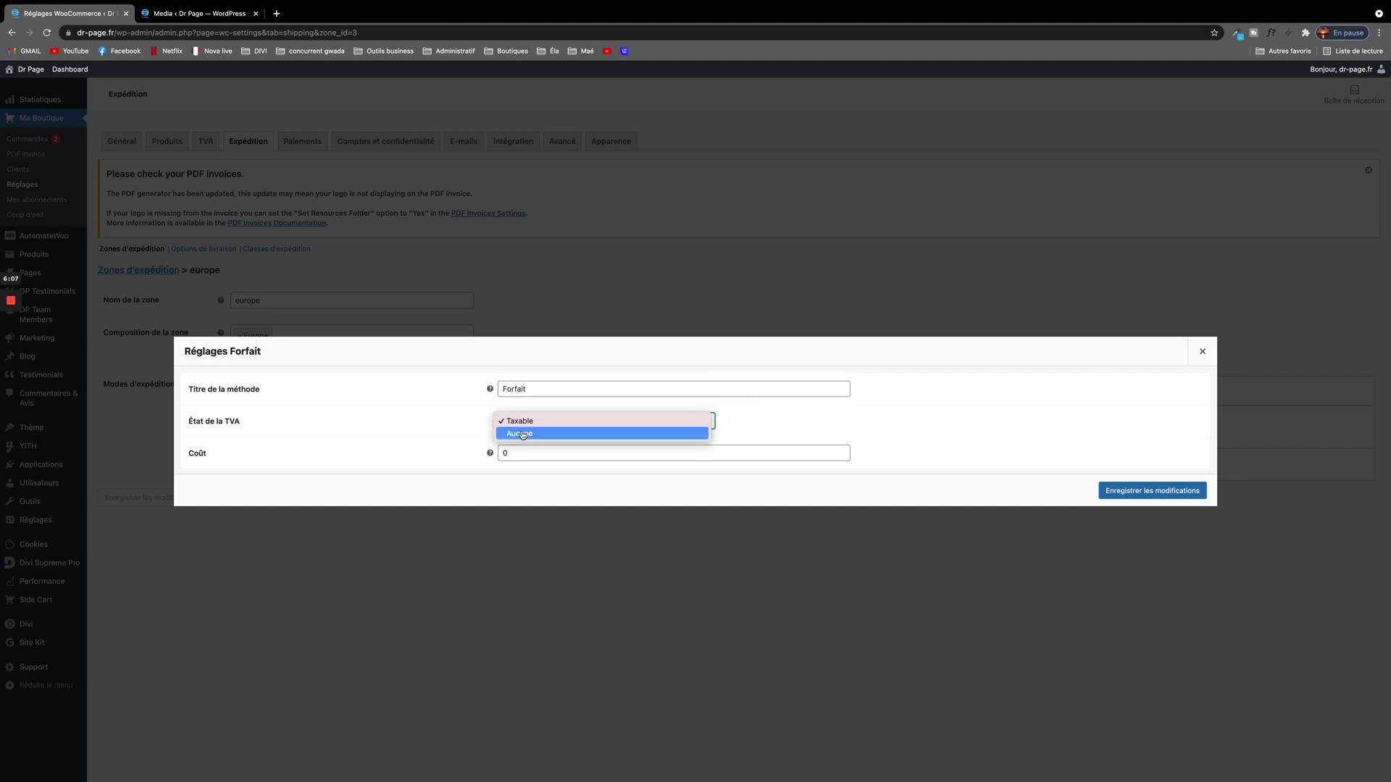
pyautogui.click(523, 436)
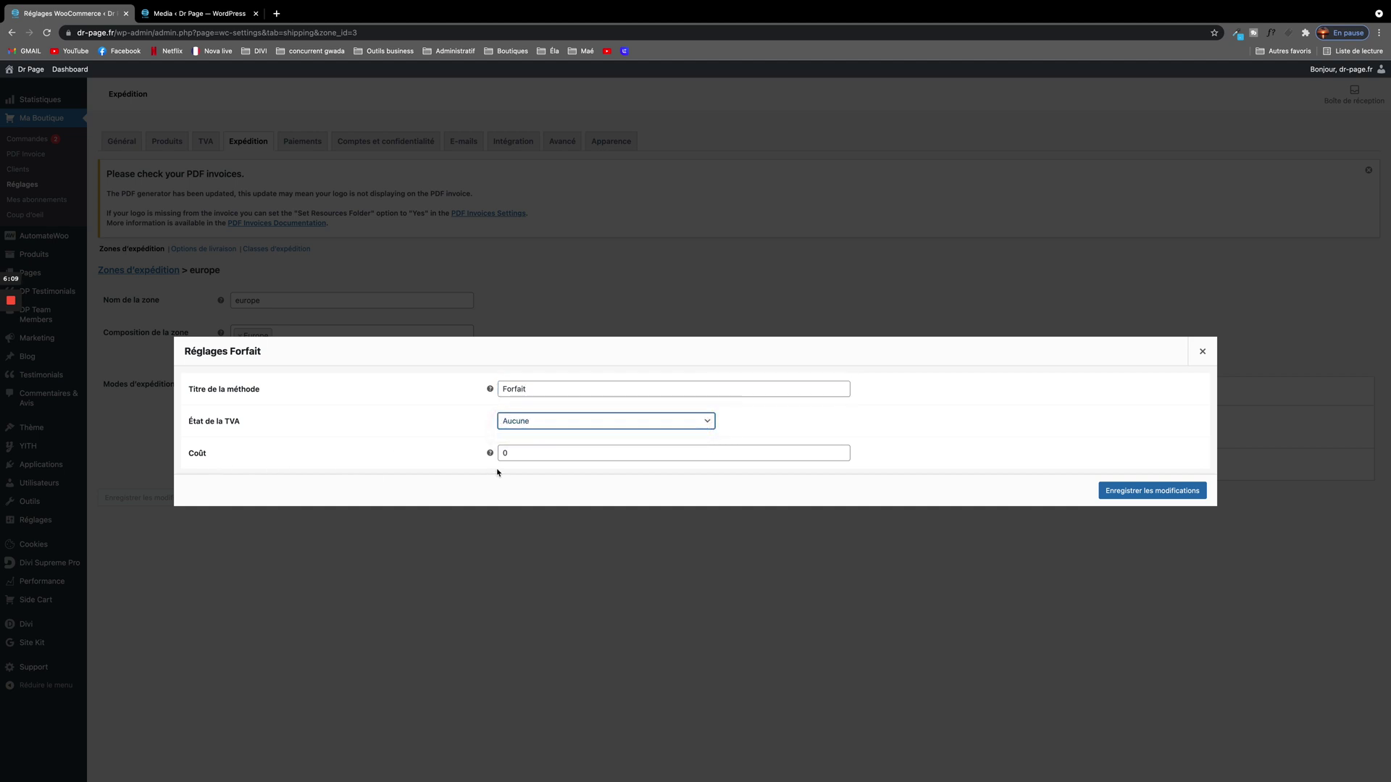
pyautogui.click(512, 450)
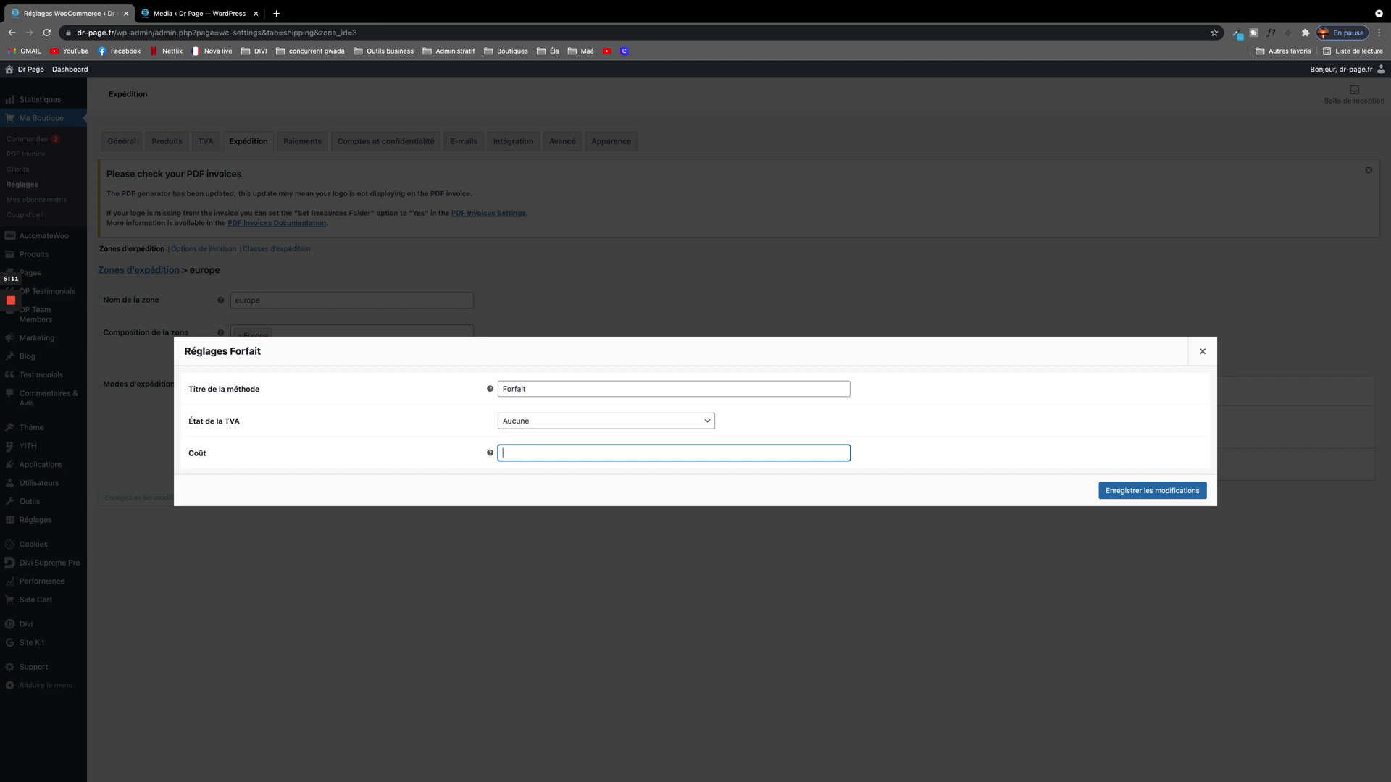
pyautogui.write('5,90')
pyautogui.click(1130, 491)
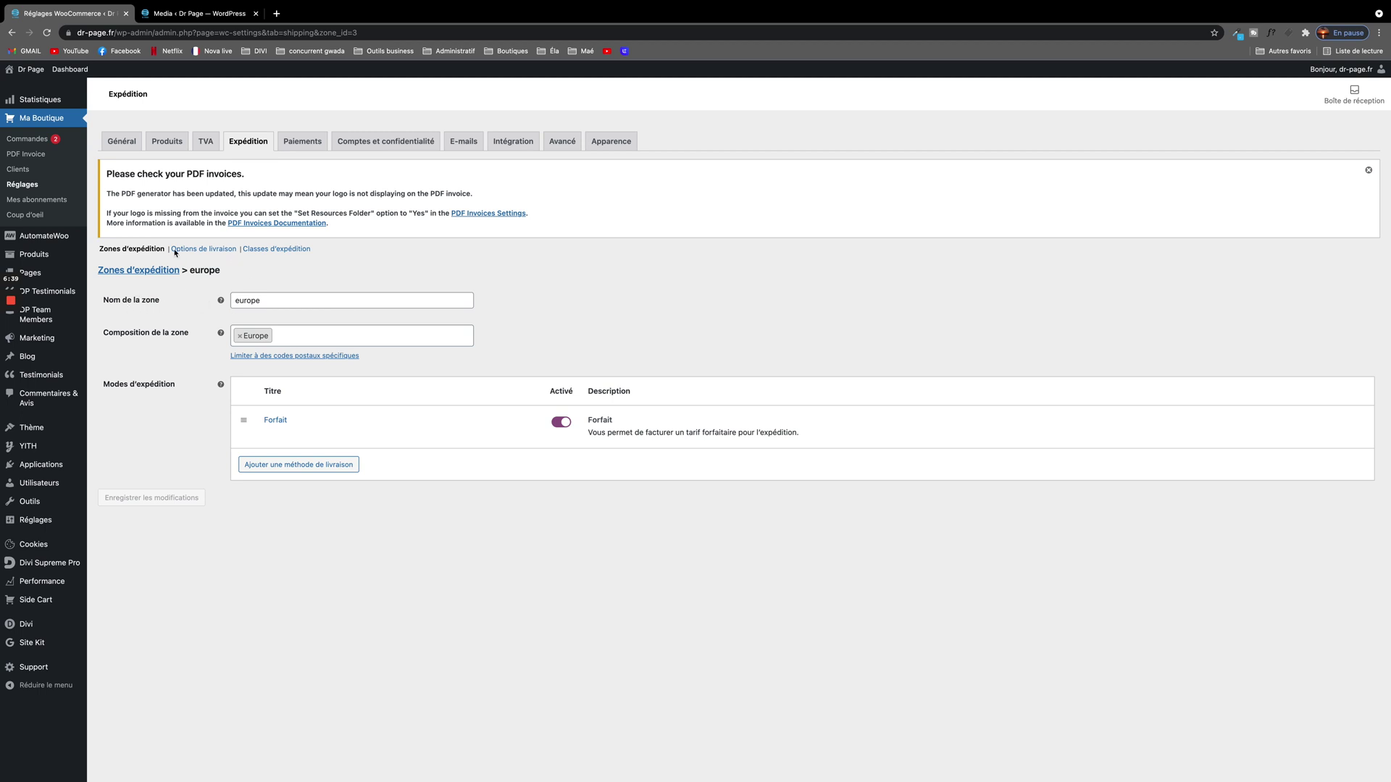
# Review the delivery options, the payment methods, and the accounts and privacy settings of the shop
pyautogui.click(197, 249)
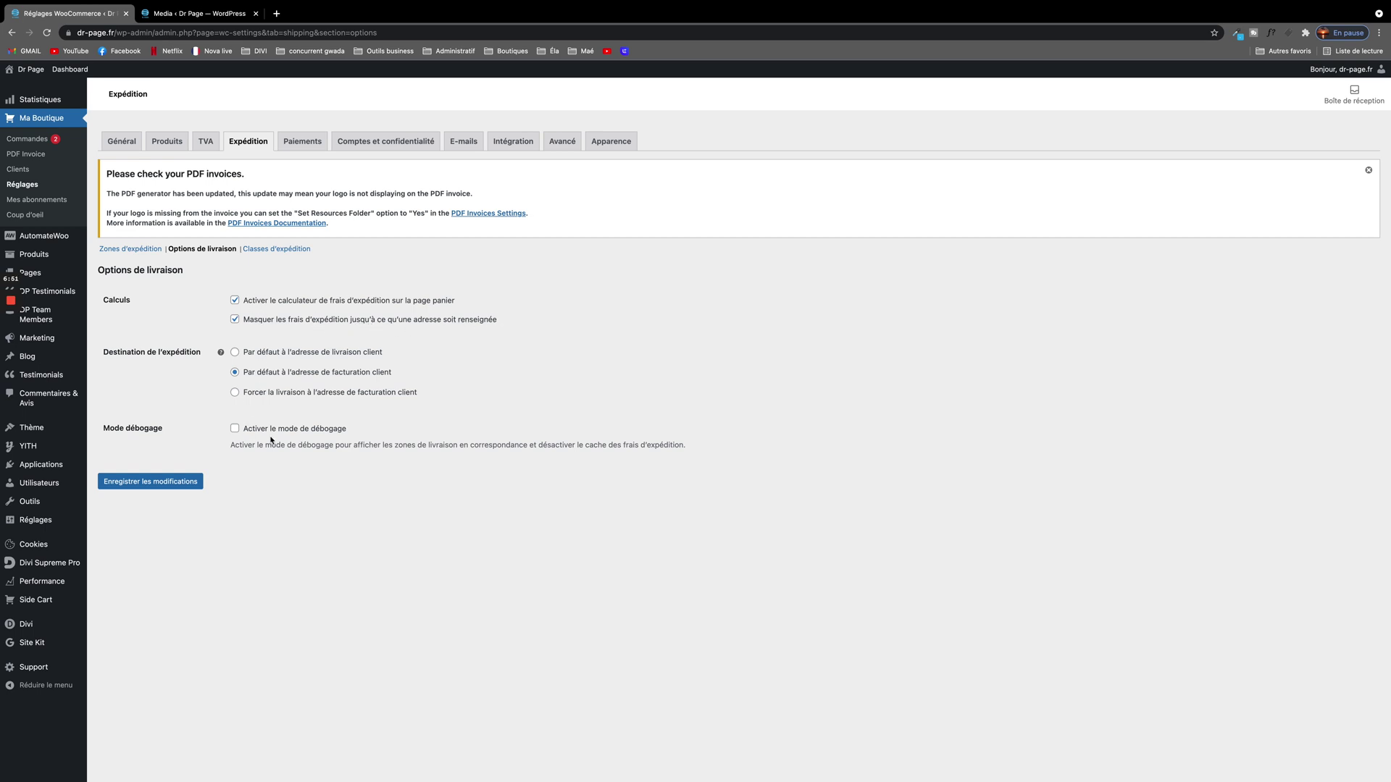
pyautogui.click(302, 142)
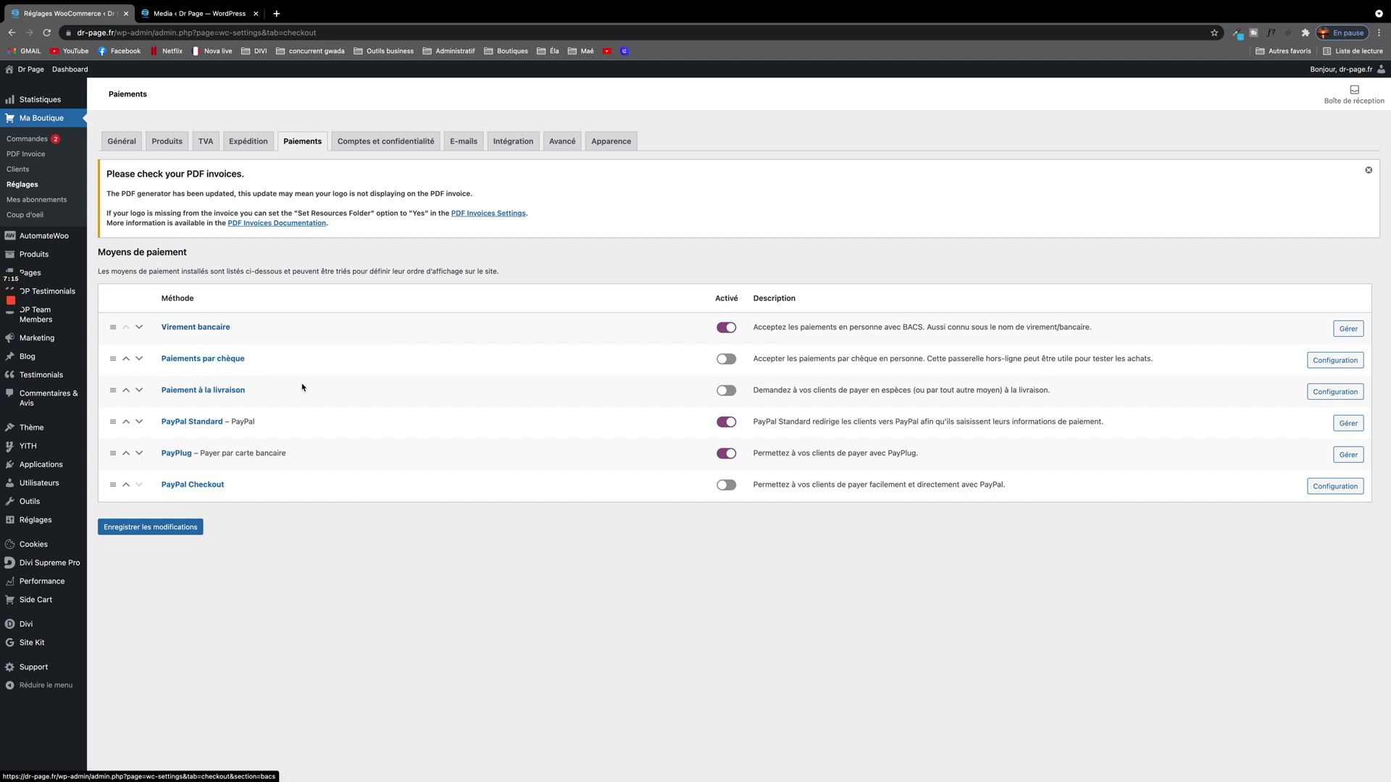
pyautogui.click(384, 144)
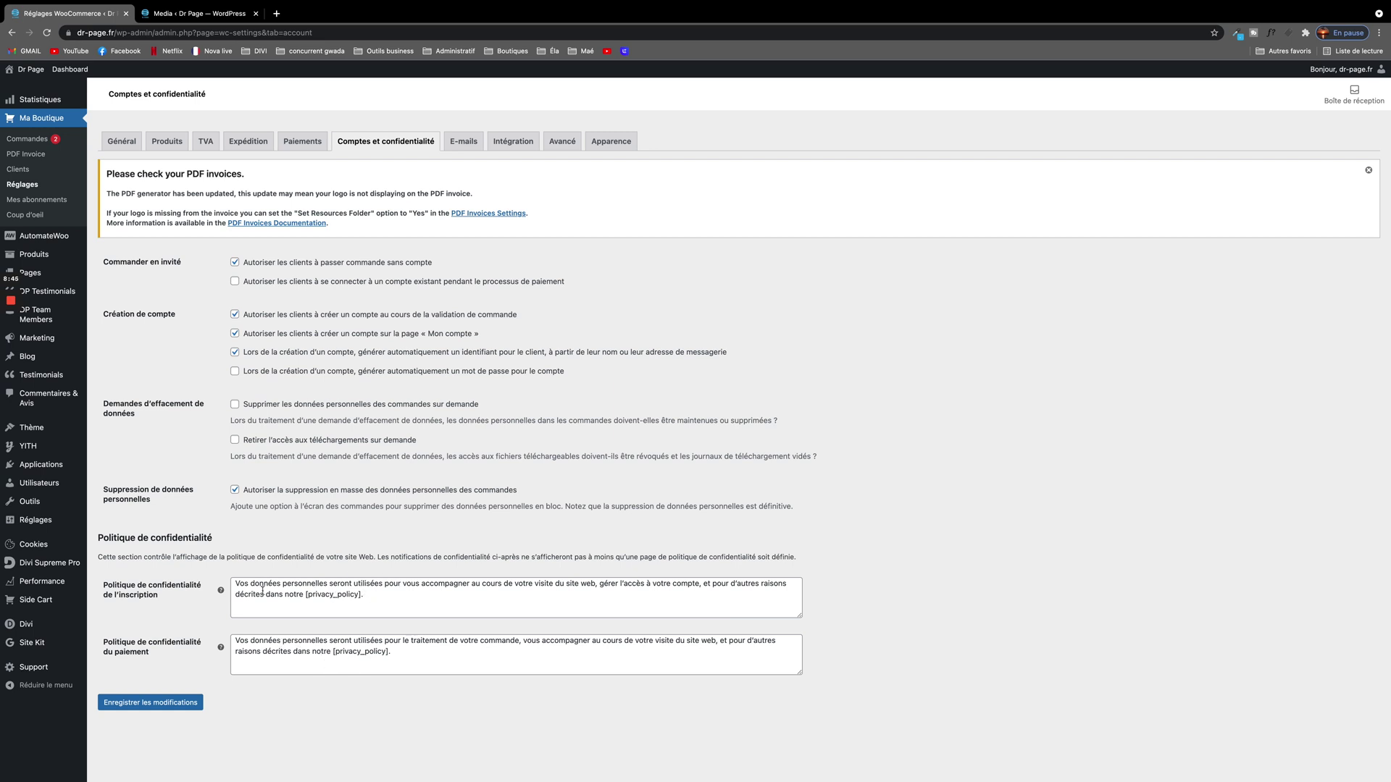
# Examine the registration privacy policy text and the e-mail notifications, and open the Commande en attente e-mail's settings
pyautogui.tripleClick(236, 582)
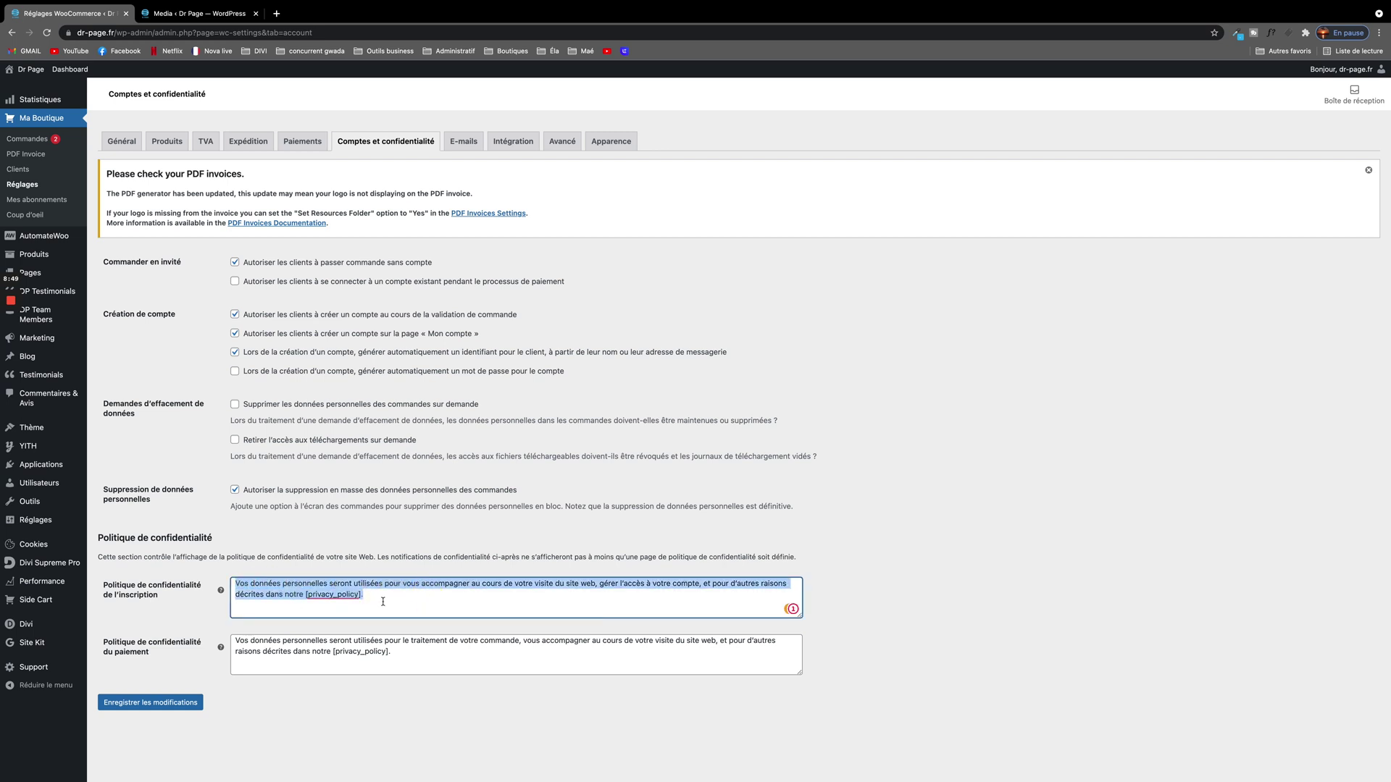
pyautogui.press('Right')
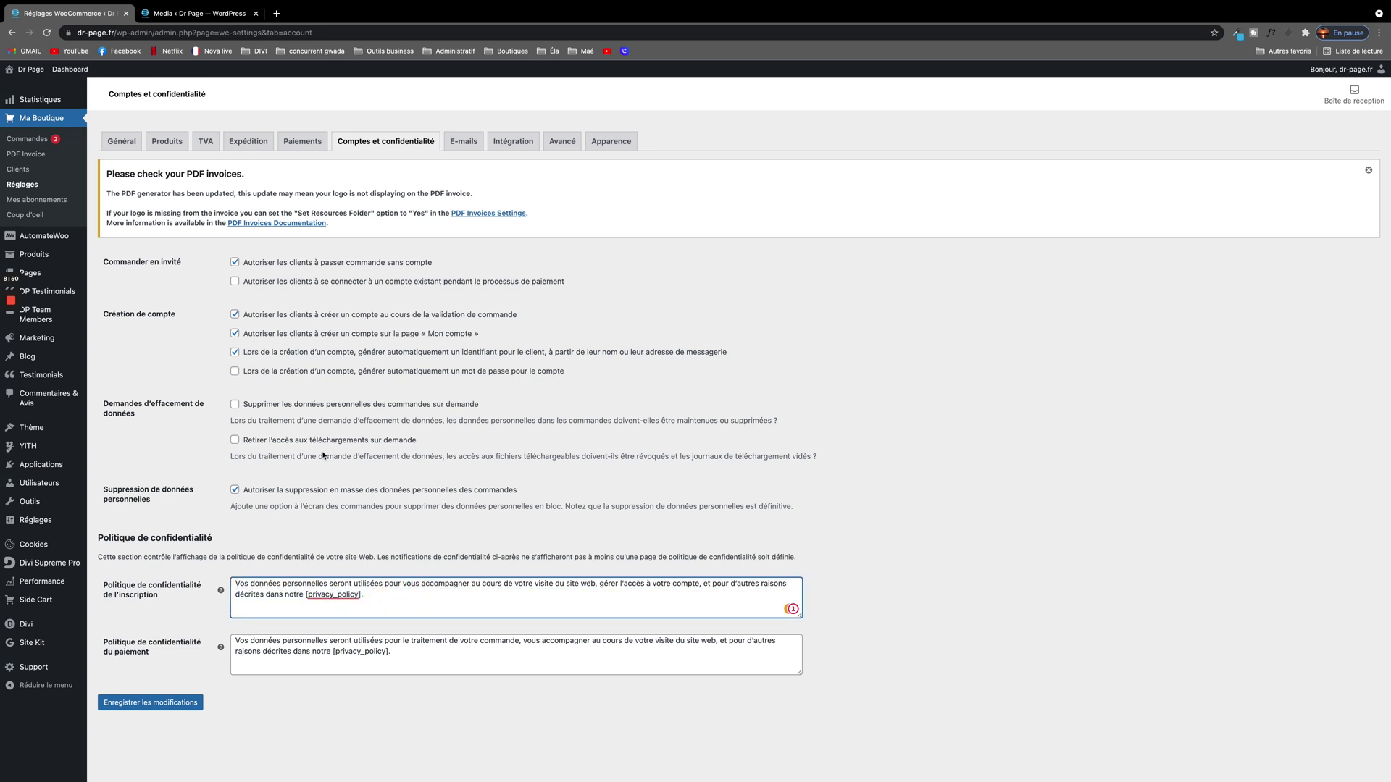
pyautogui.click(459, 144)
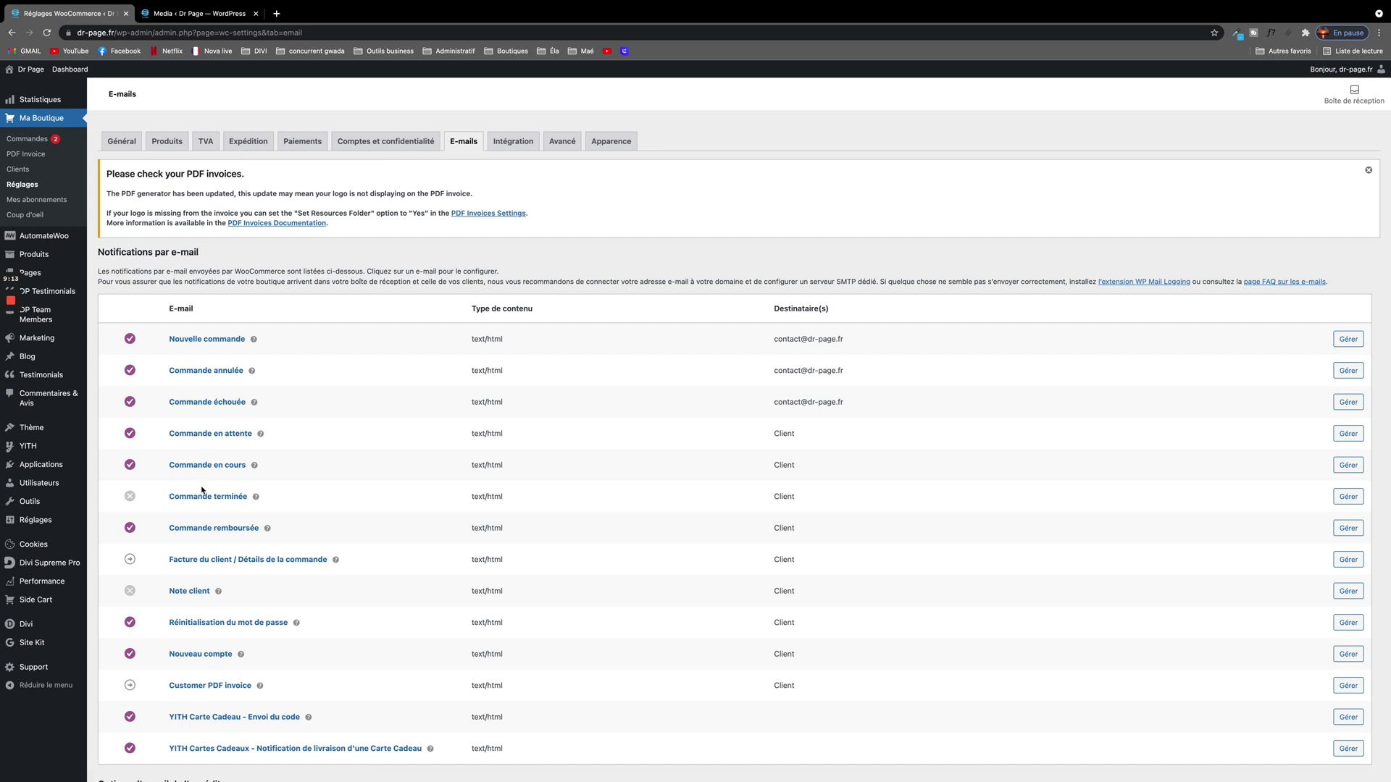
pyautogui.click(1346, 435)
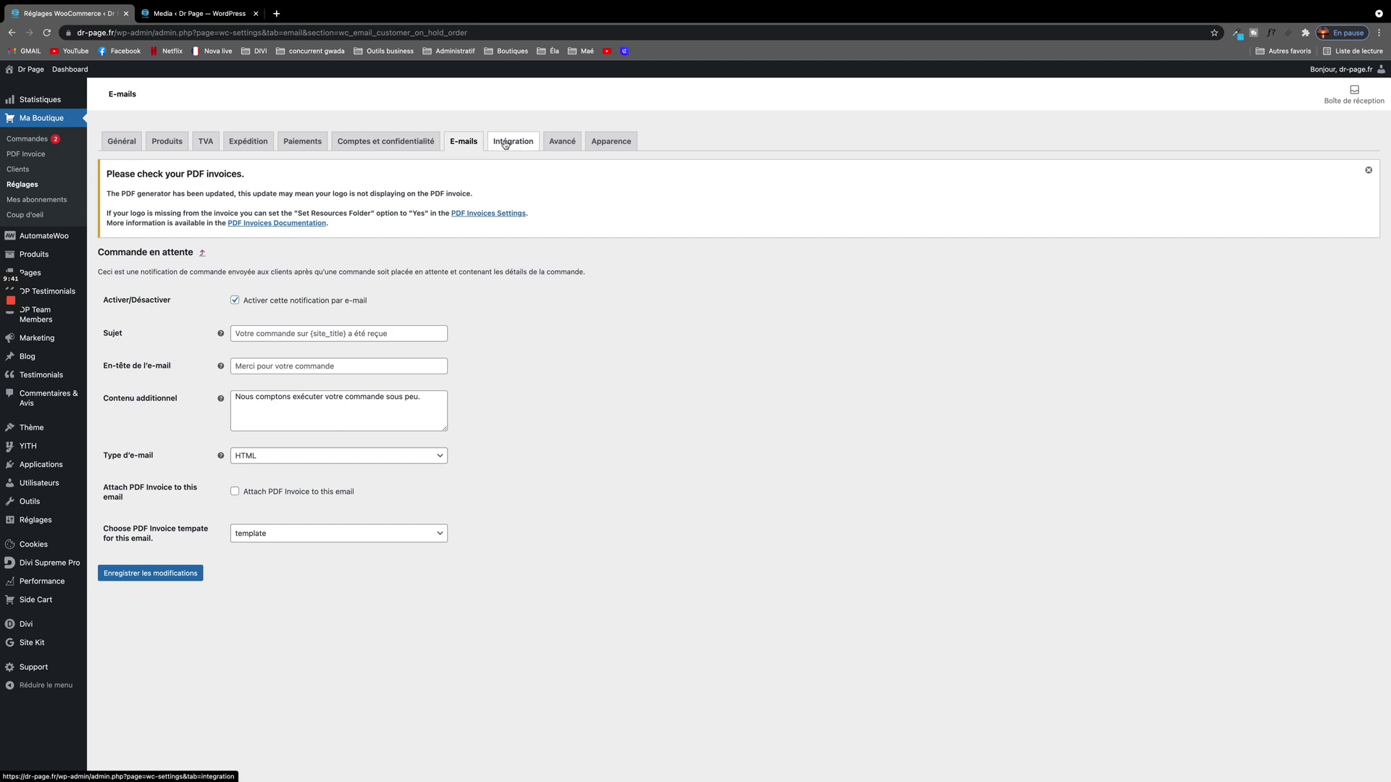
# Examine the pages available for Page Home in the advanced page setup without changing the selection
pyautogui.click(559, 142)
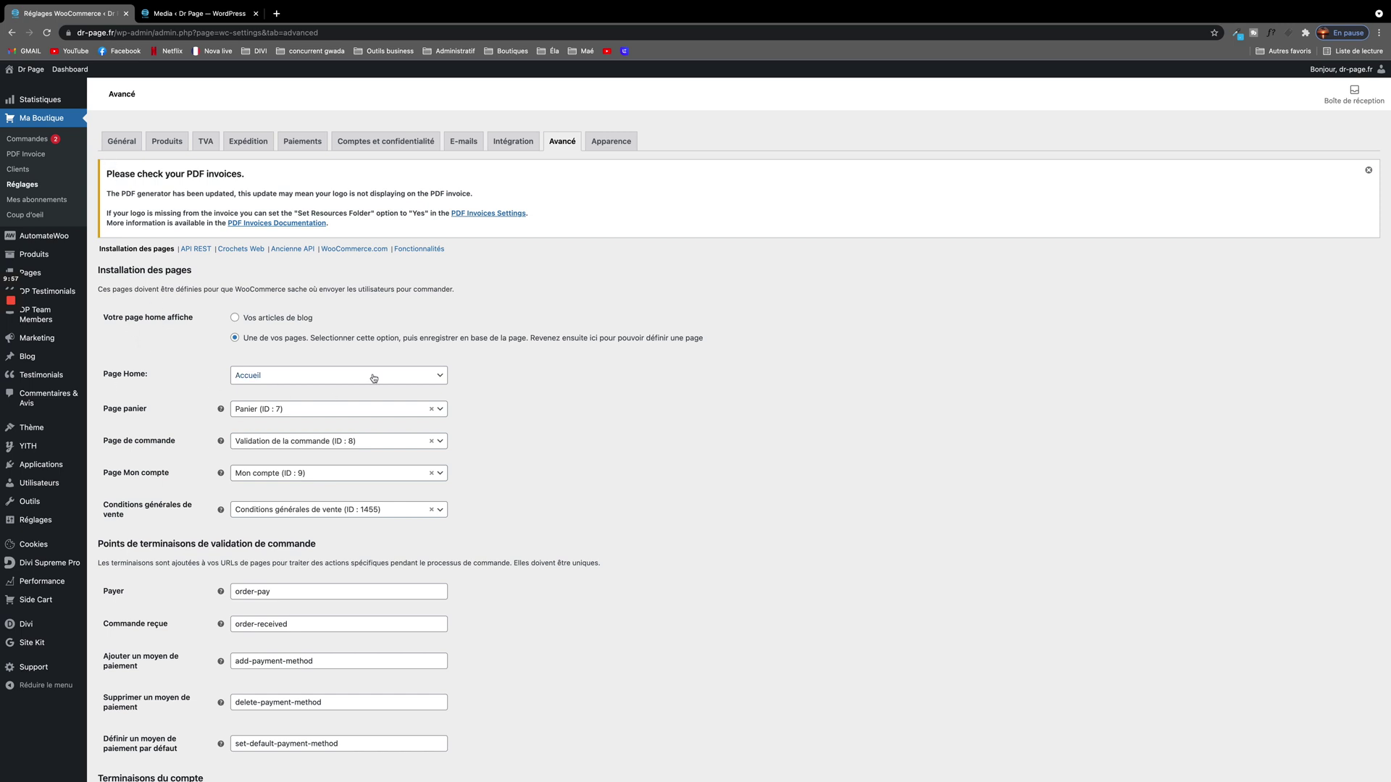
pyautogui.click(440, 376)
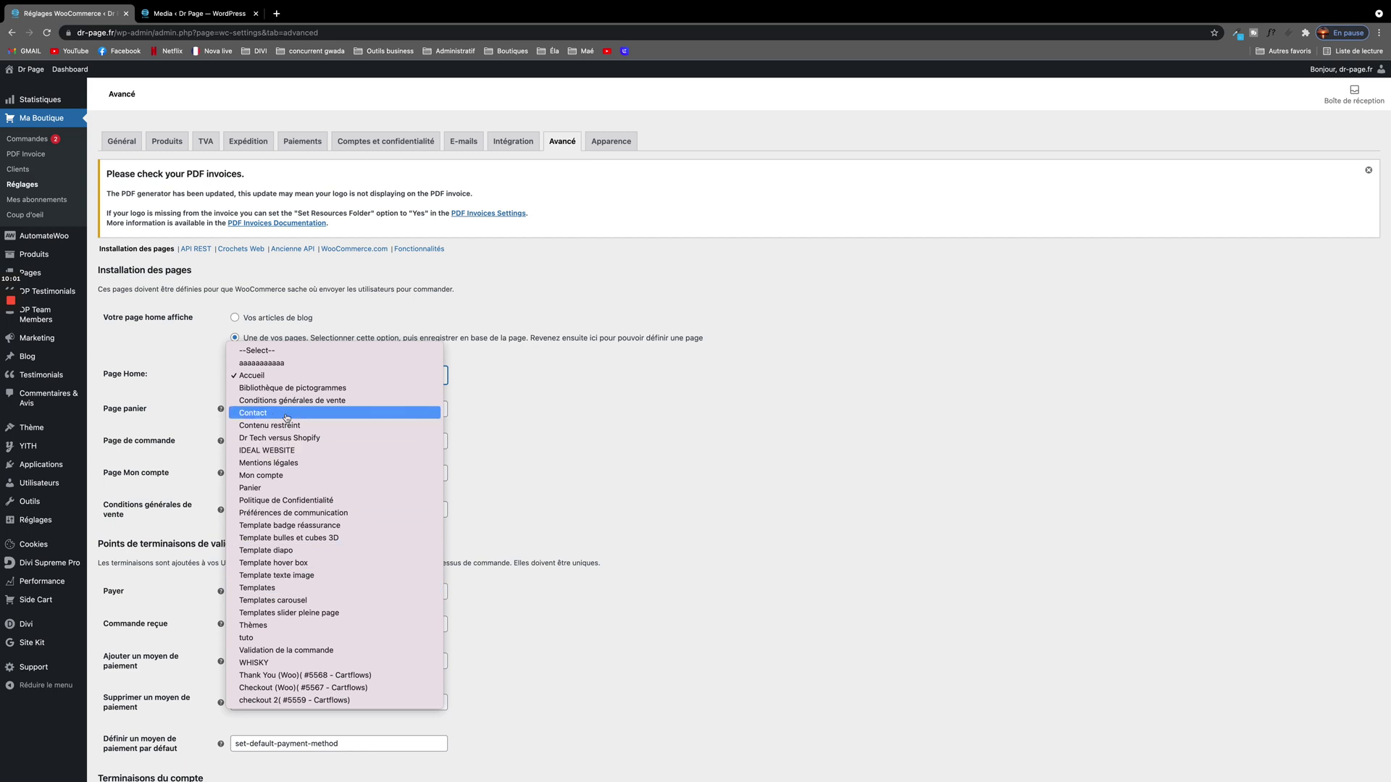
pyautogui.click(583, 418)
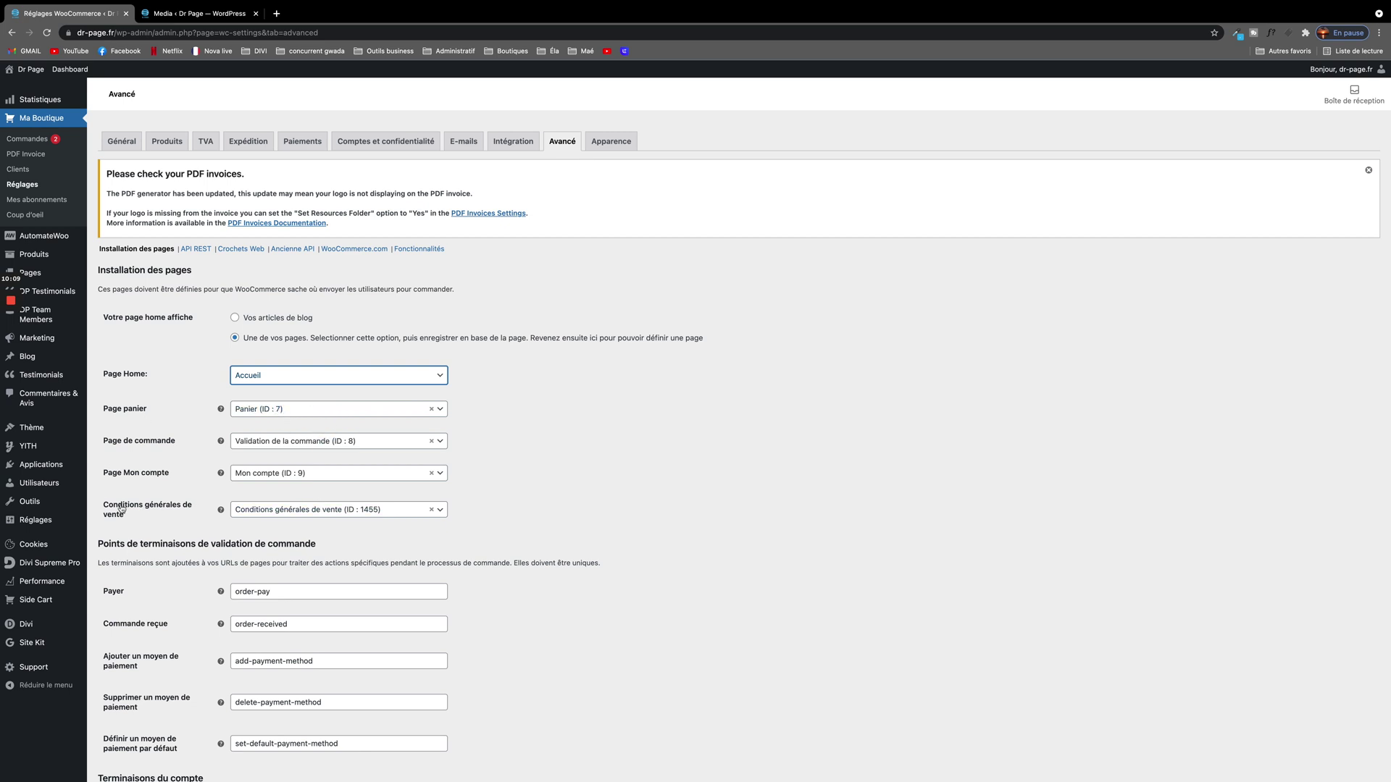
# Assign Conditions générales de vente (ID : 1455) as the terms and conditions page, and save the advanced settings
pyautogui.click(441, 511)
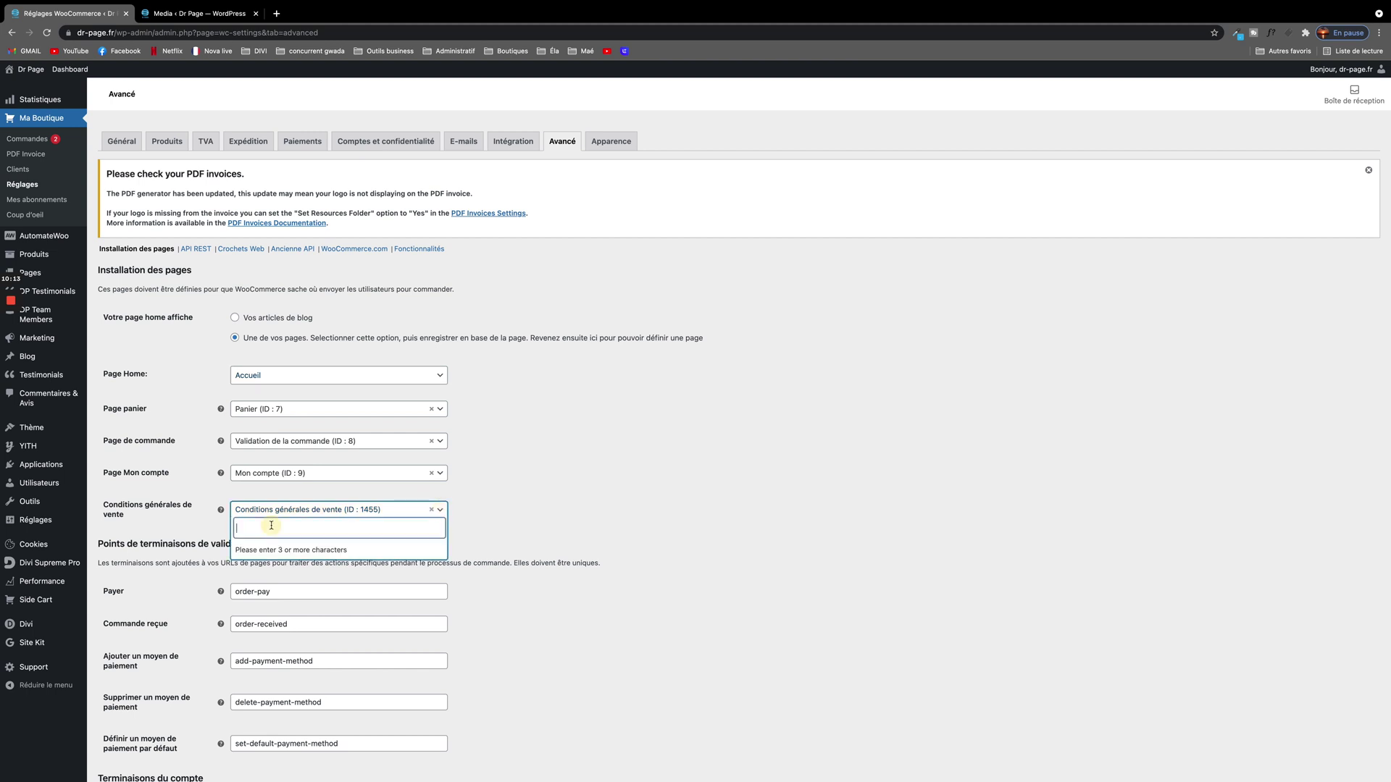
pyautogui.write('cond')
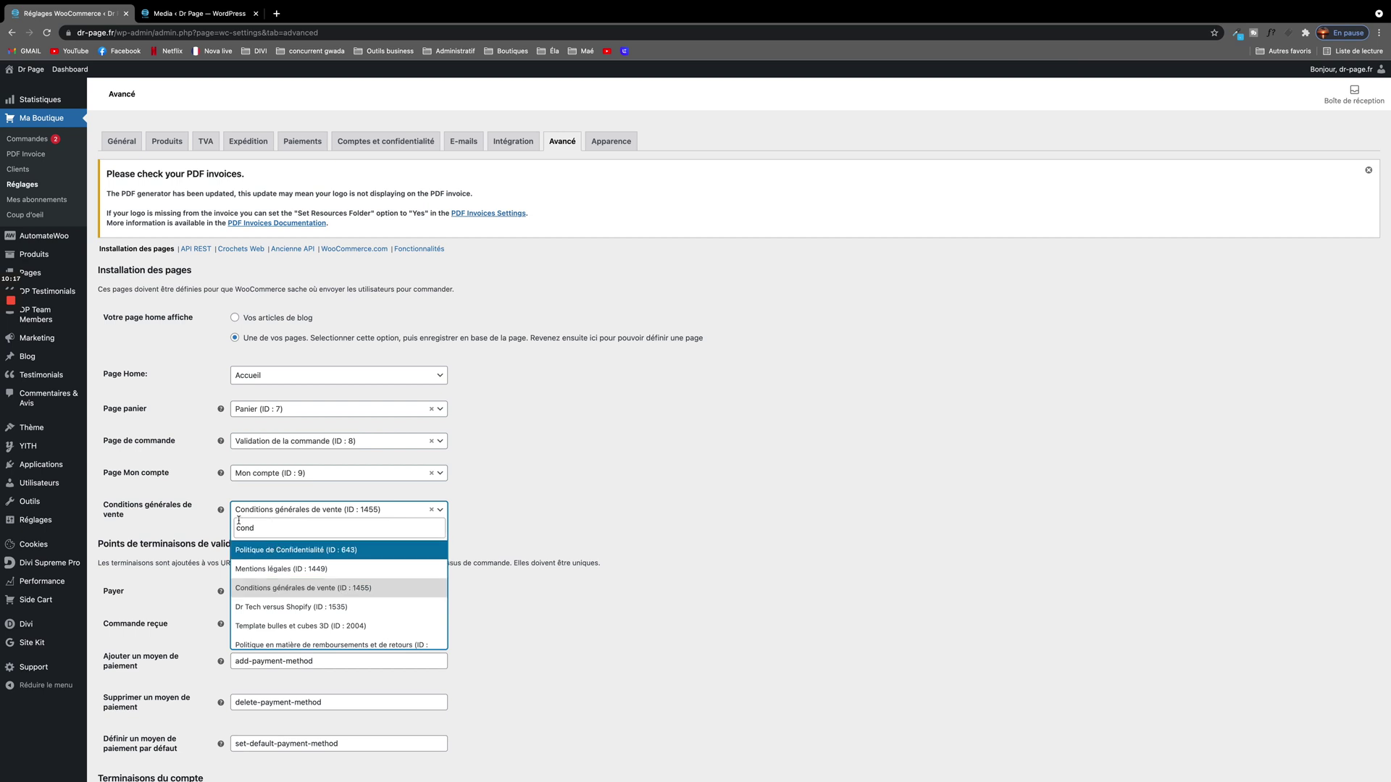
pyautogui.click(262, 590)
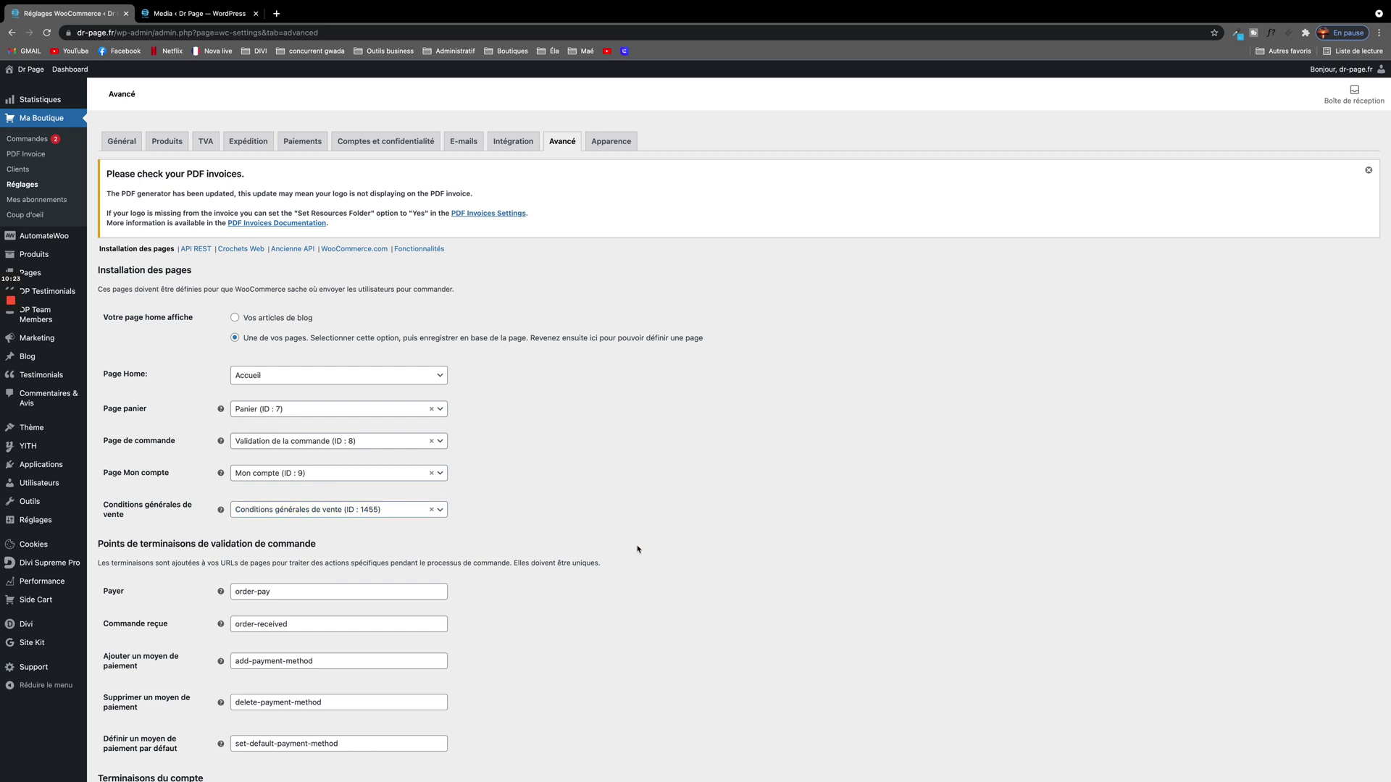
pyautogui.scroll(-5, 620, 584)
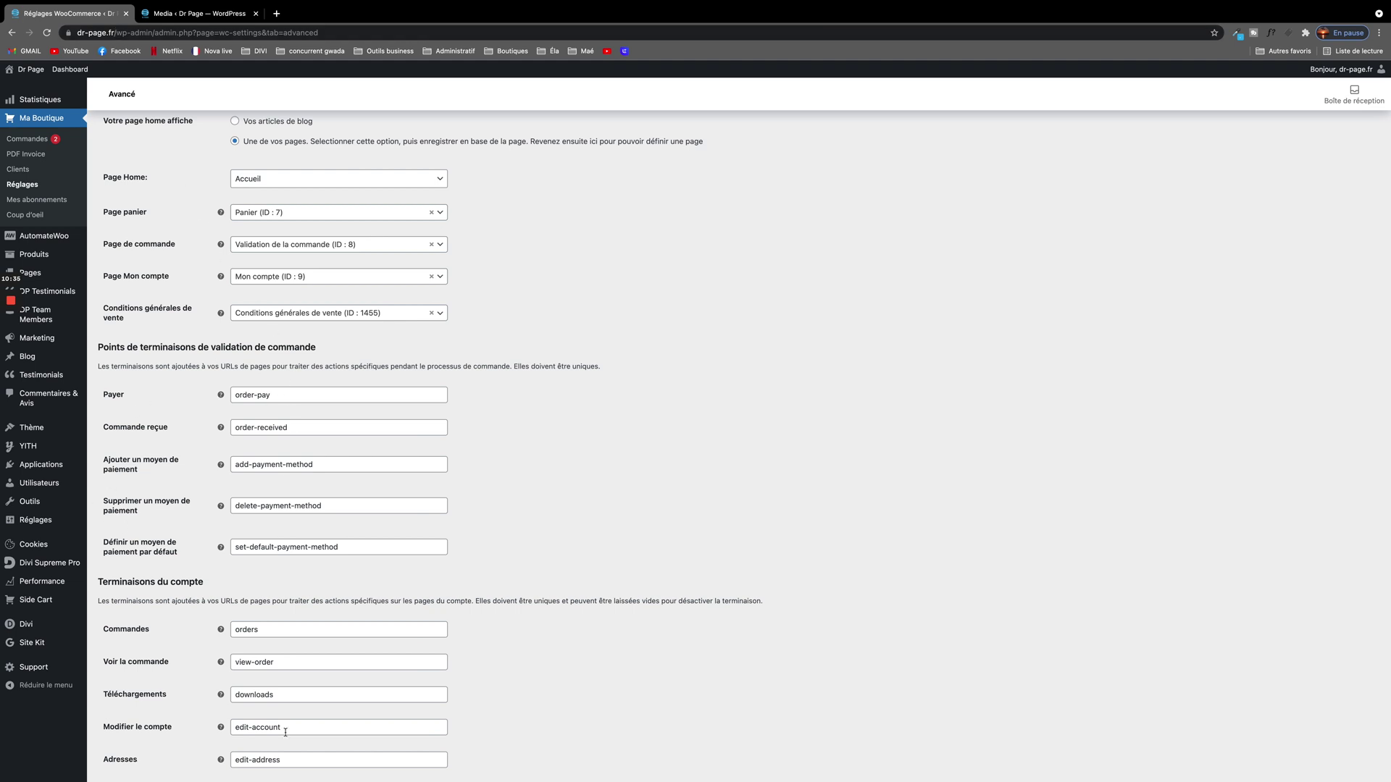
pyautogui.scroll(-2, 292, 726)
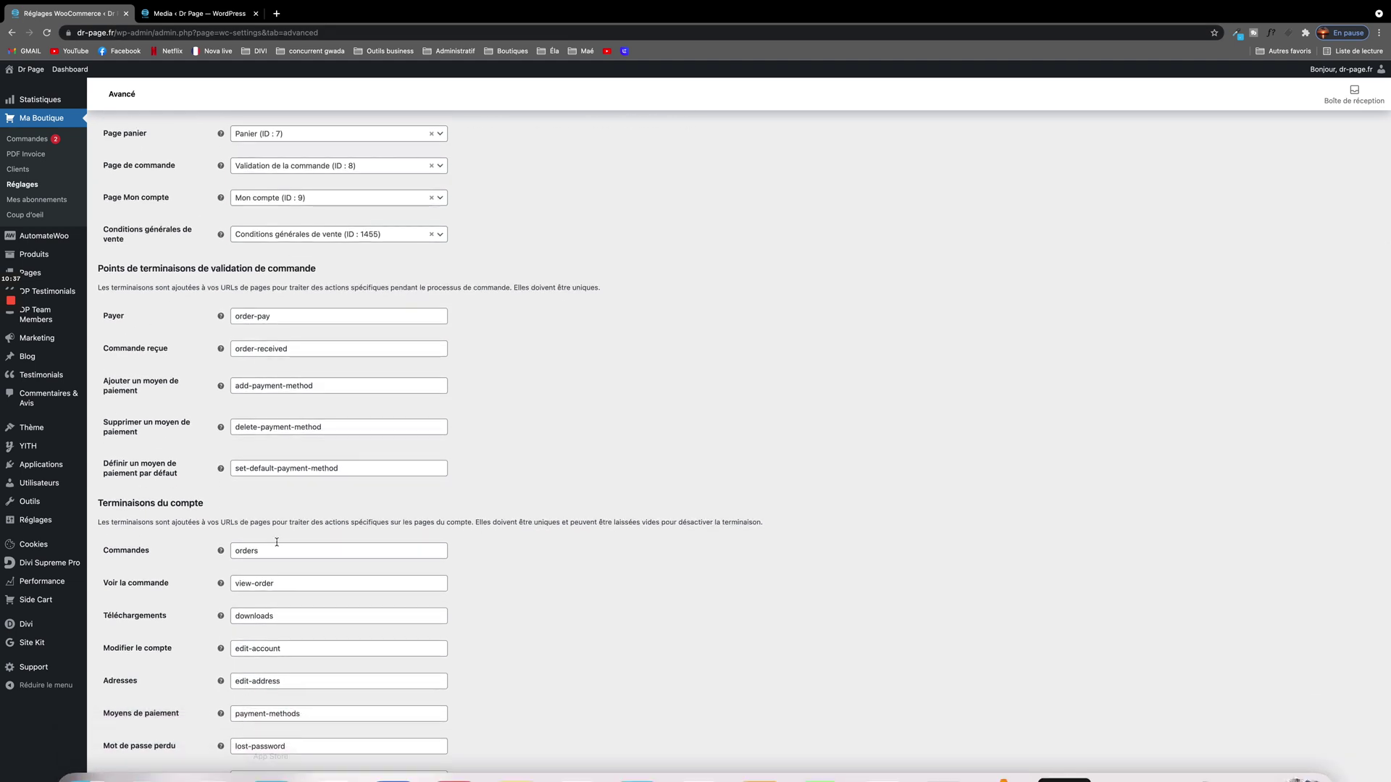
pyautogui.scroll(-2, 277, 542)
pyautogui.click(167, 727)
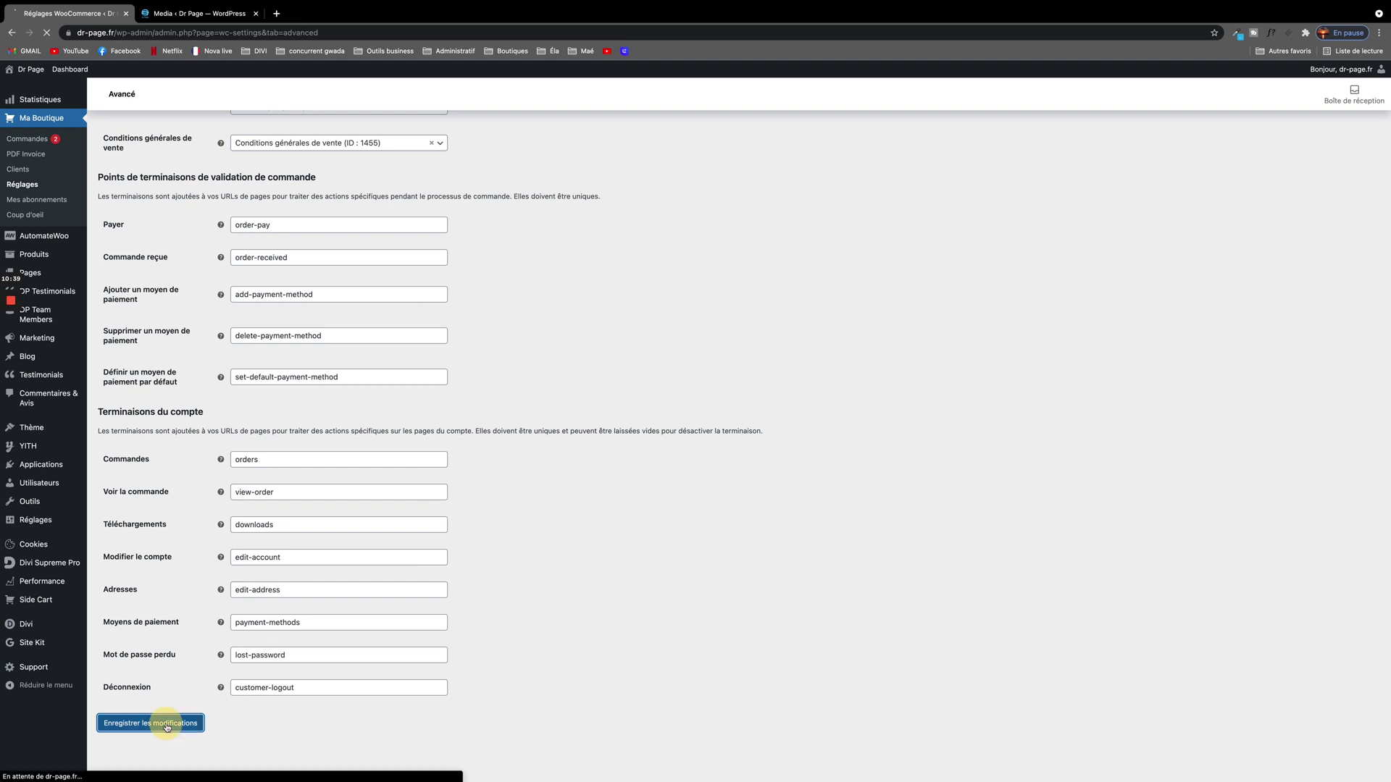
# Open the shop's appearance settings and examine the available menu styles without changing the selection
pyautogui.scroll(8, 500, 310)
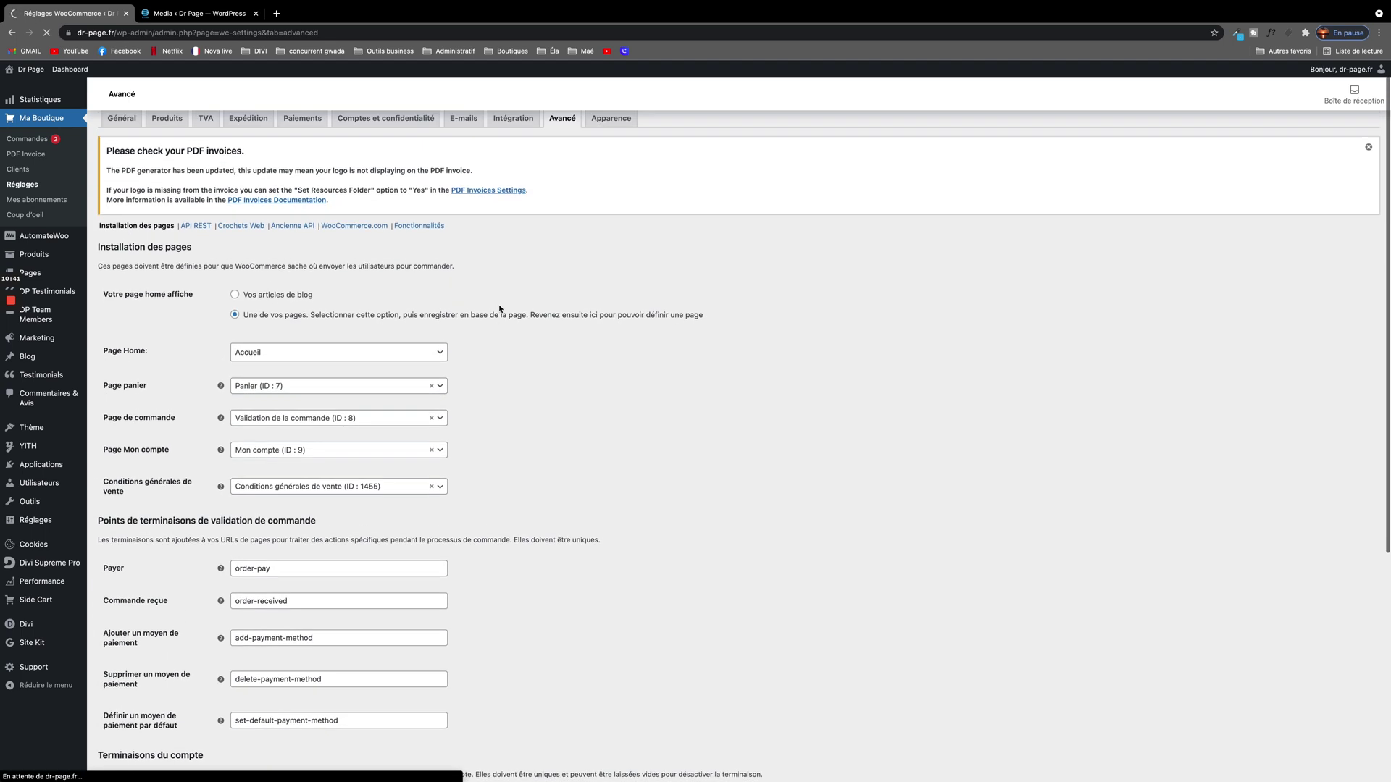
pyautogui.scroll(1, 499, 310)
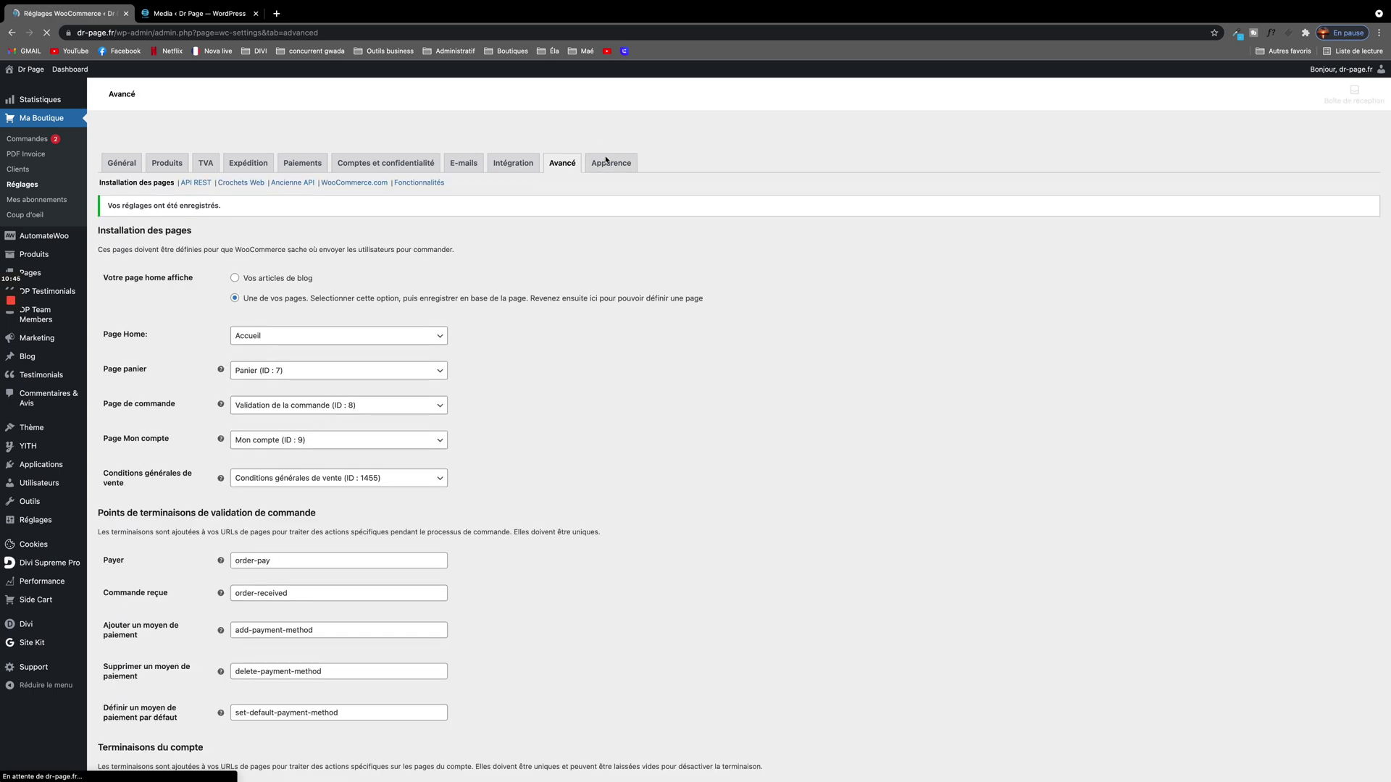
pyautogui.click(607, 144)
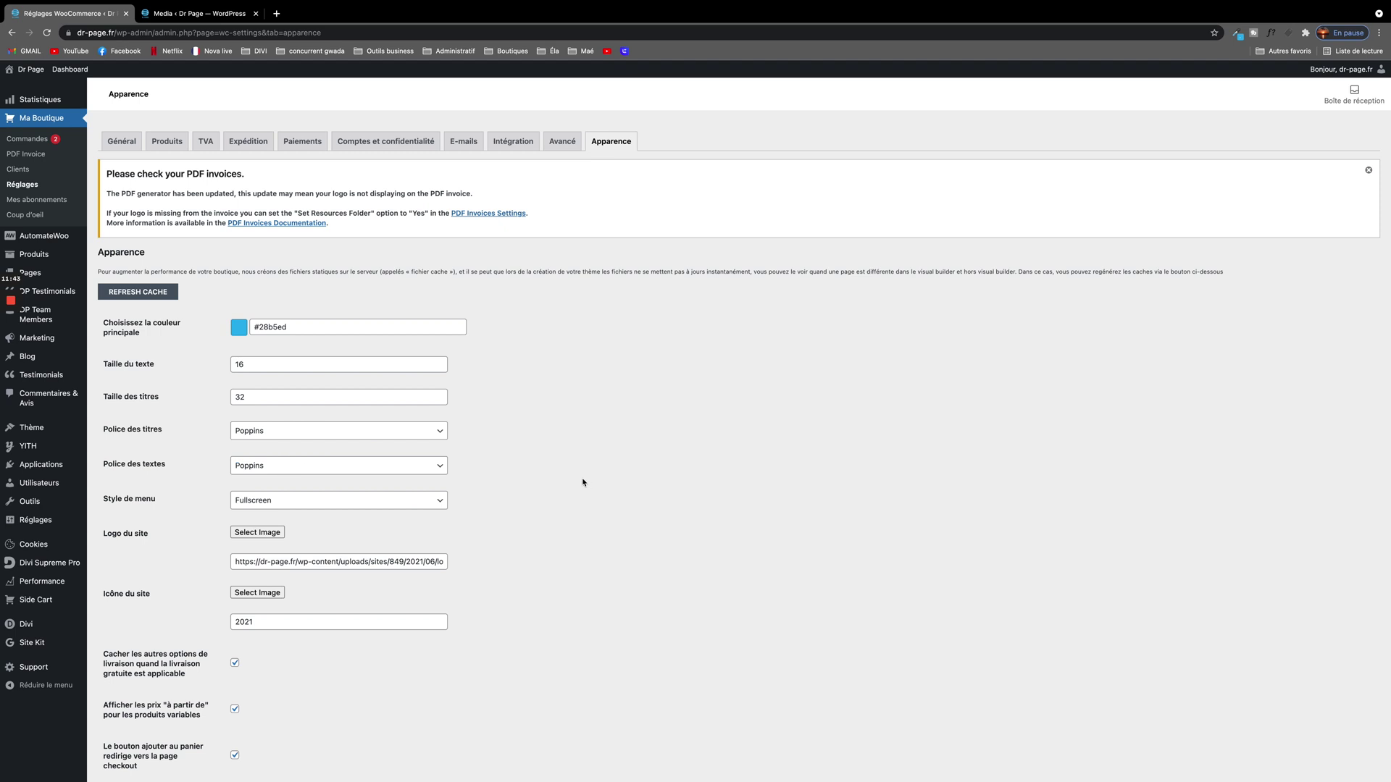
pyautogui.scroll(-2, 558, 505)
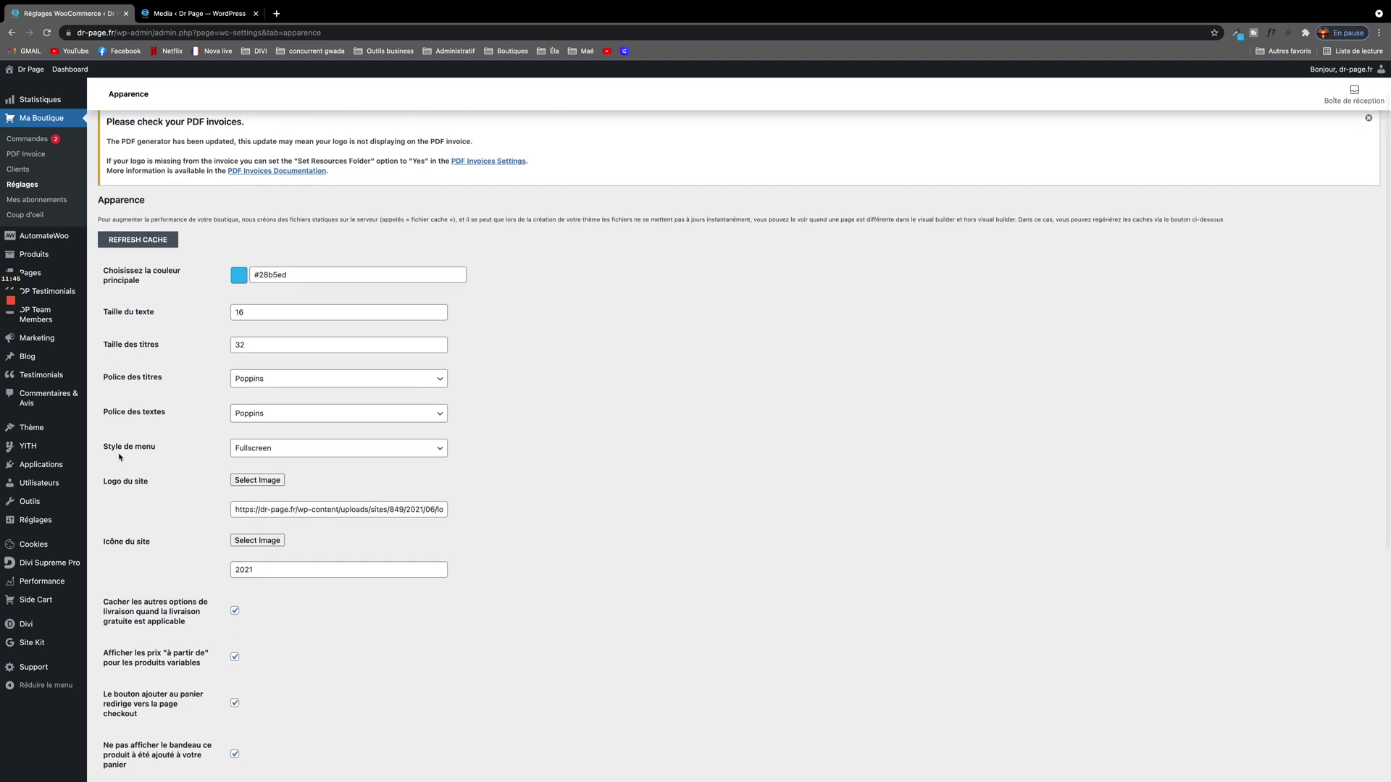
pyautogui.click(439, 449)
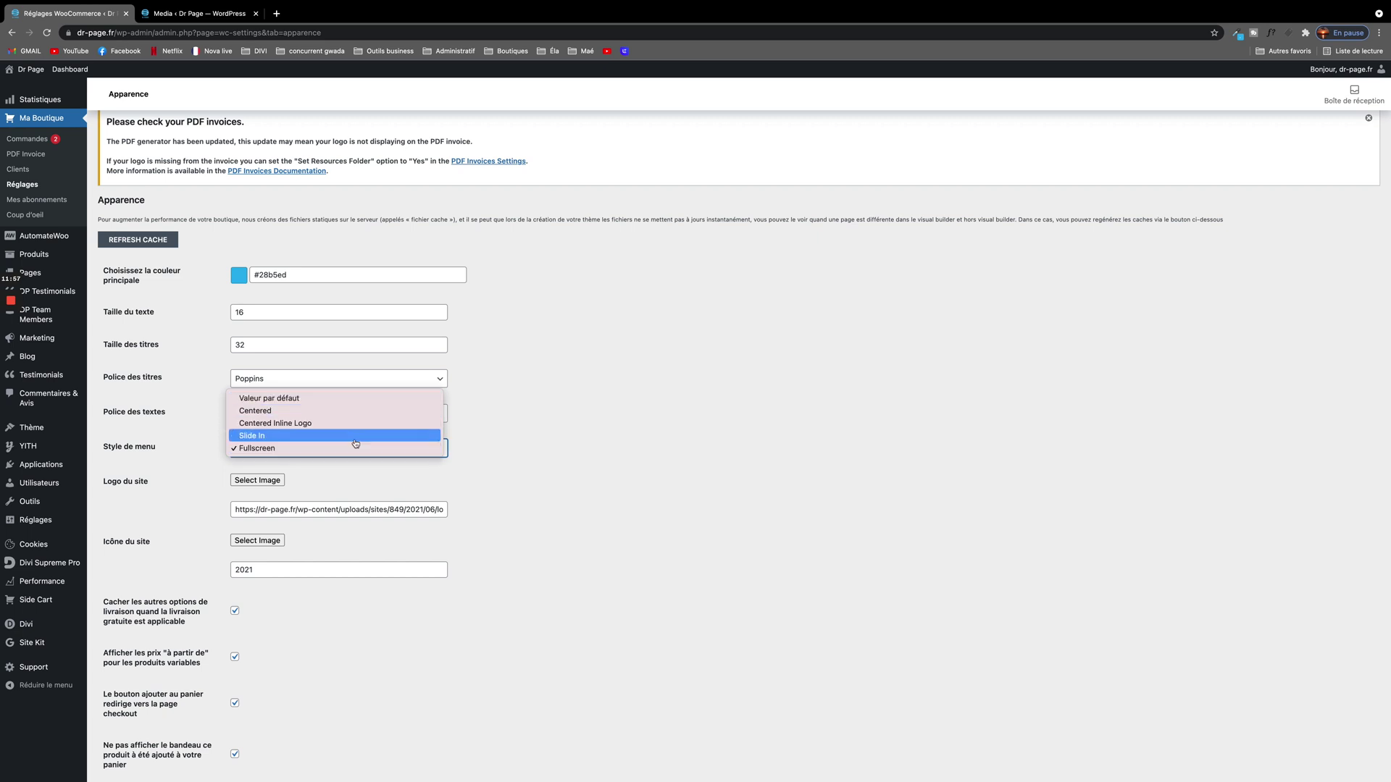
pyautogui.click(508, 434)
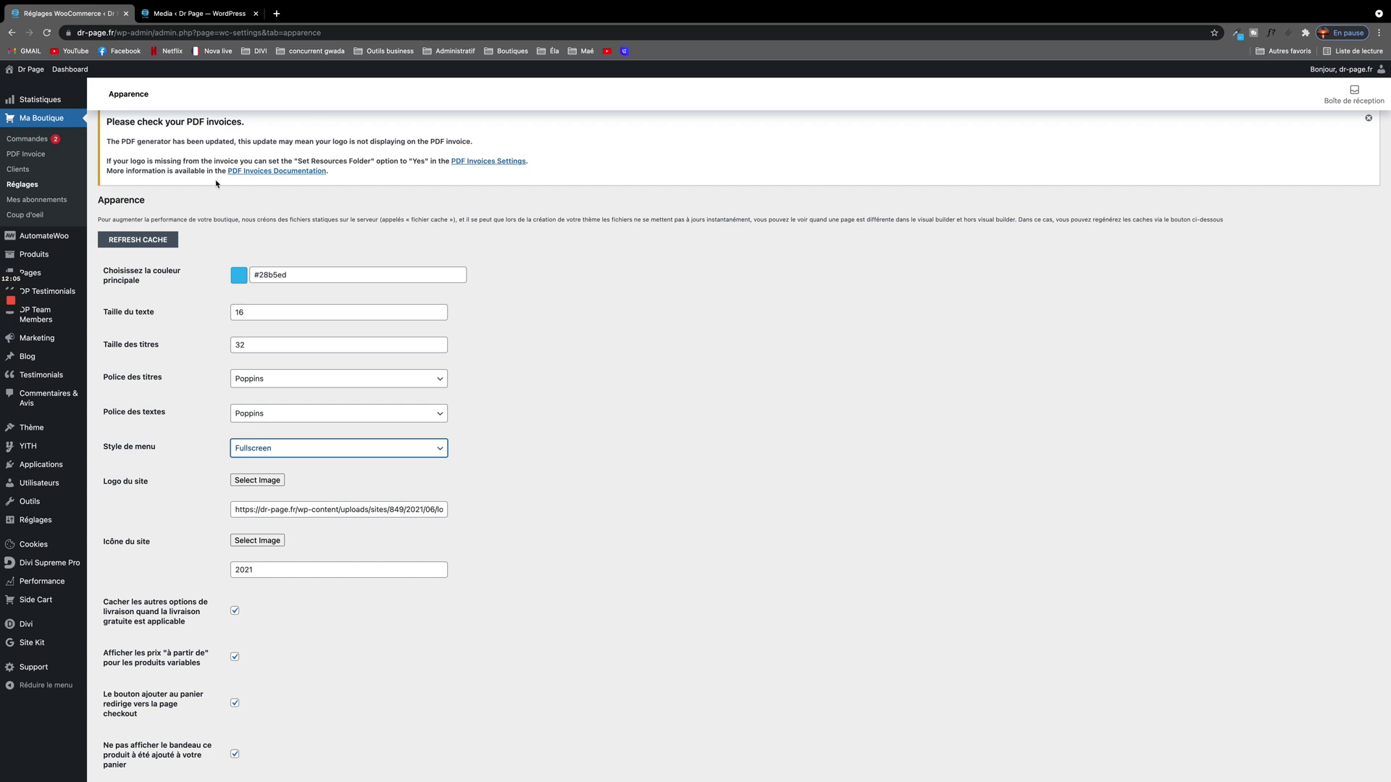
# Copy the file URL of the Dr PAGE logo from the media library and return to the appearance settings
pyautogui.click(176, 14)
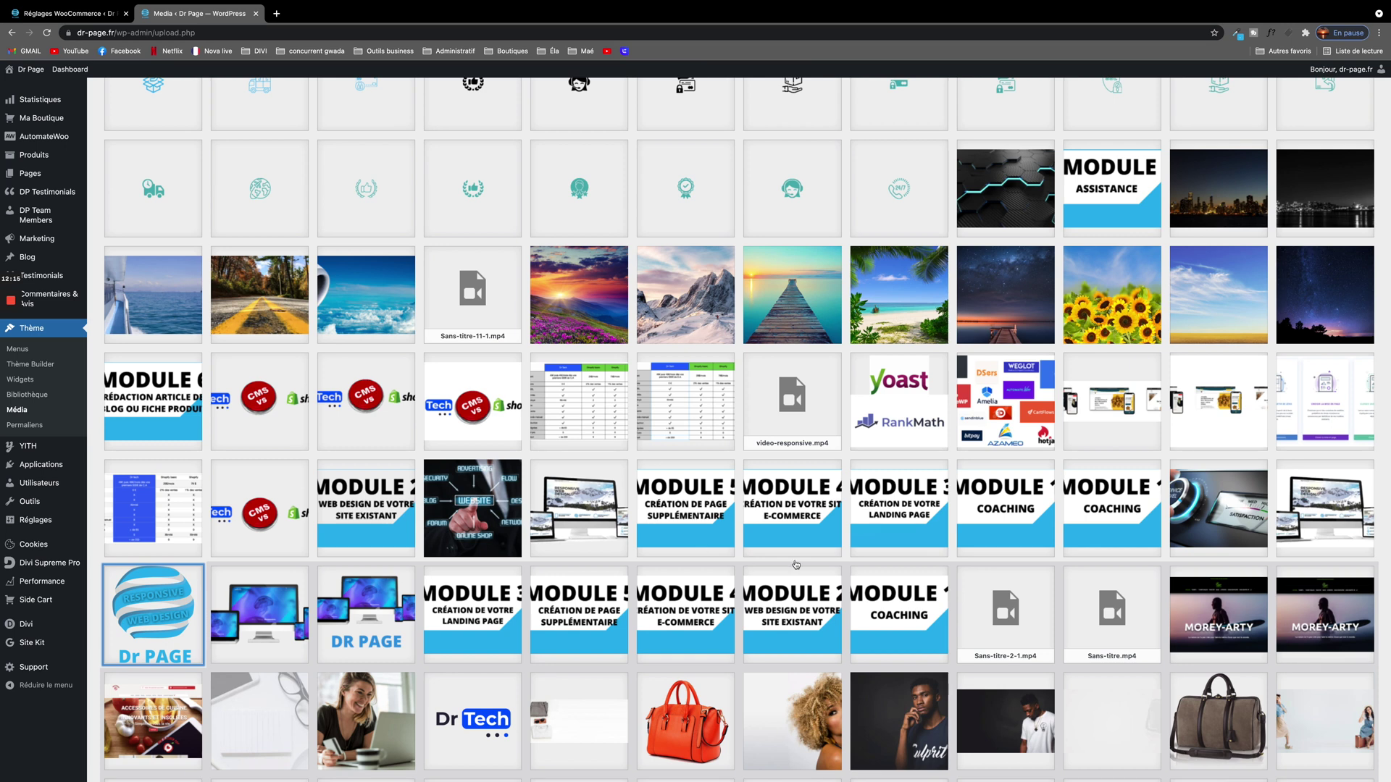
pyautogui.click(163, 608)
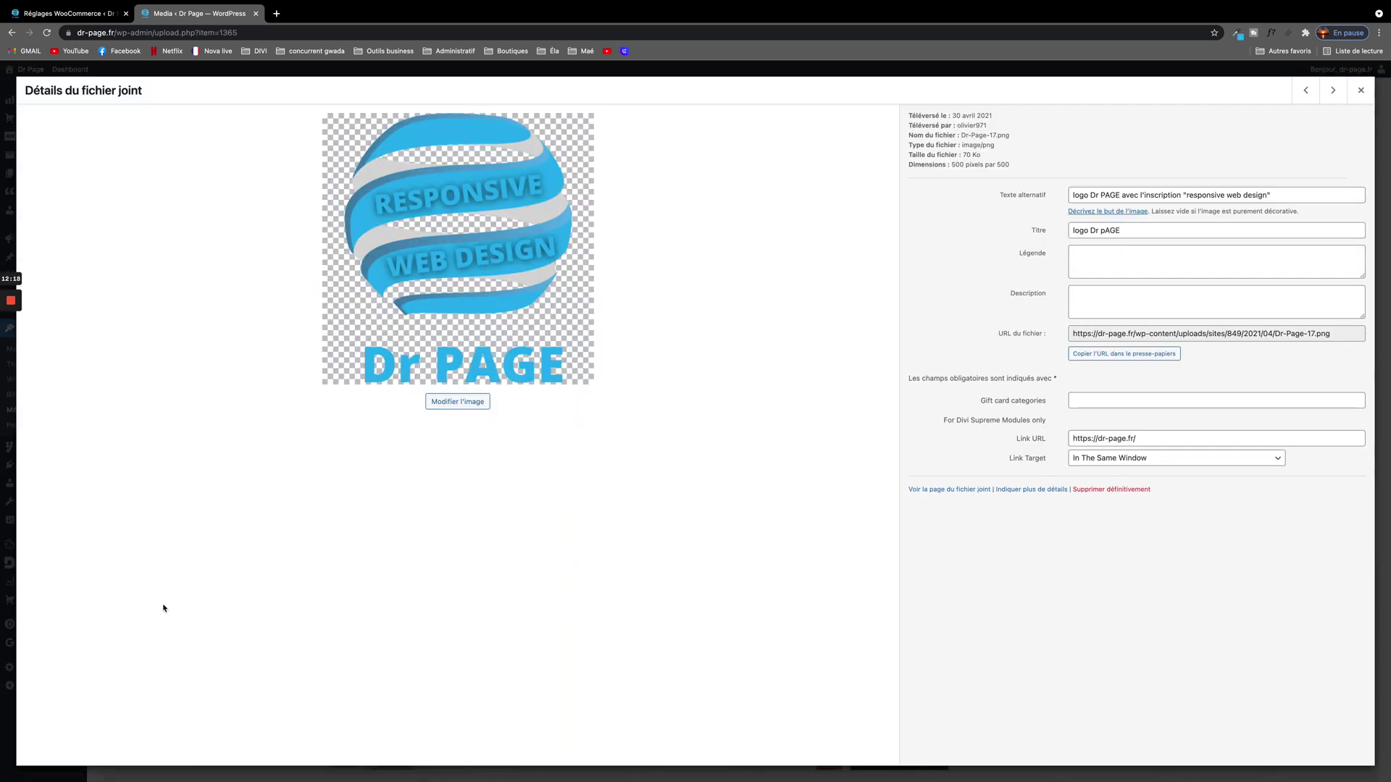
pyautogui.click(1098, 357)
pyautogui.click(94, 13)
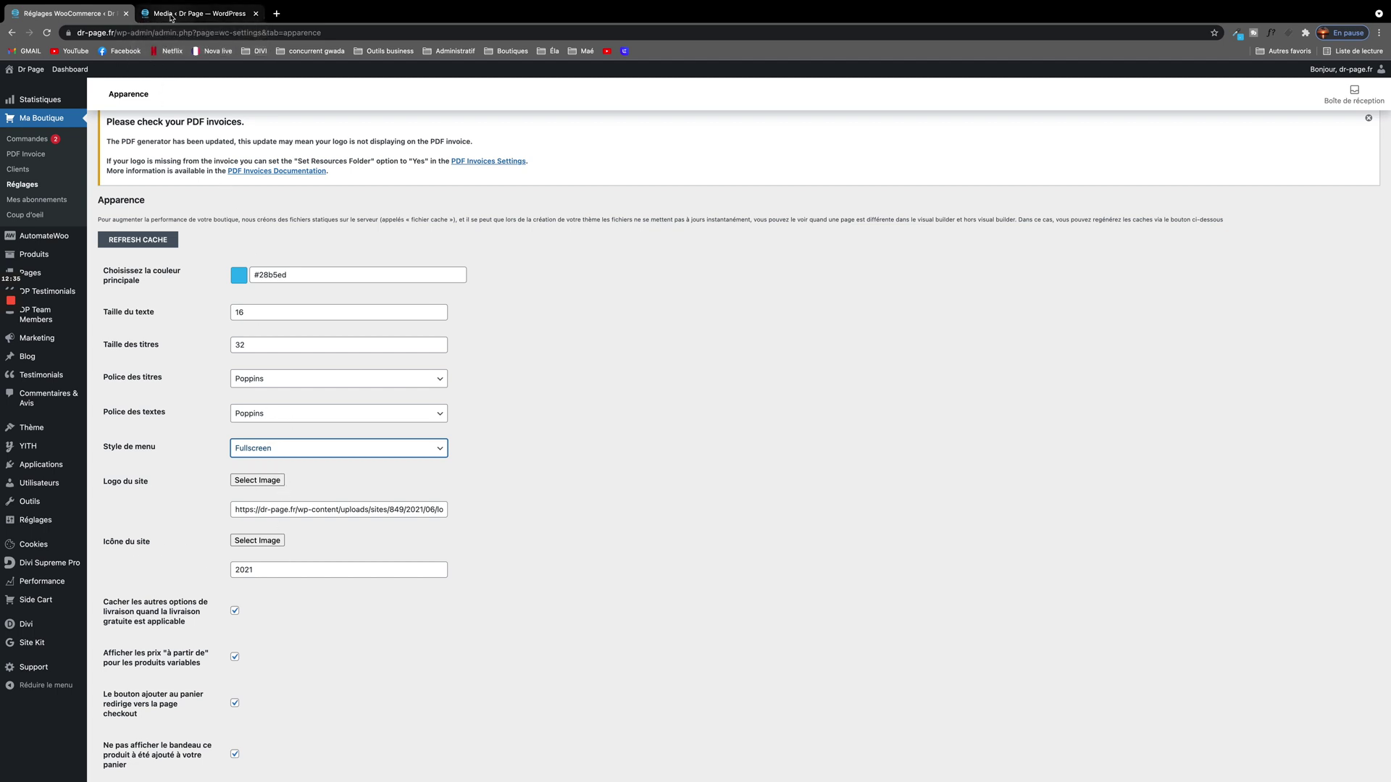
# Copy 2021 from the logo's file URL in the media library and paste it as the site icon value
pyautogui.click(194, 13)
pyautogui.moveTo(1245, 333); pyautogui.dragTo(1259, 333)
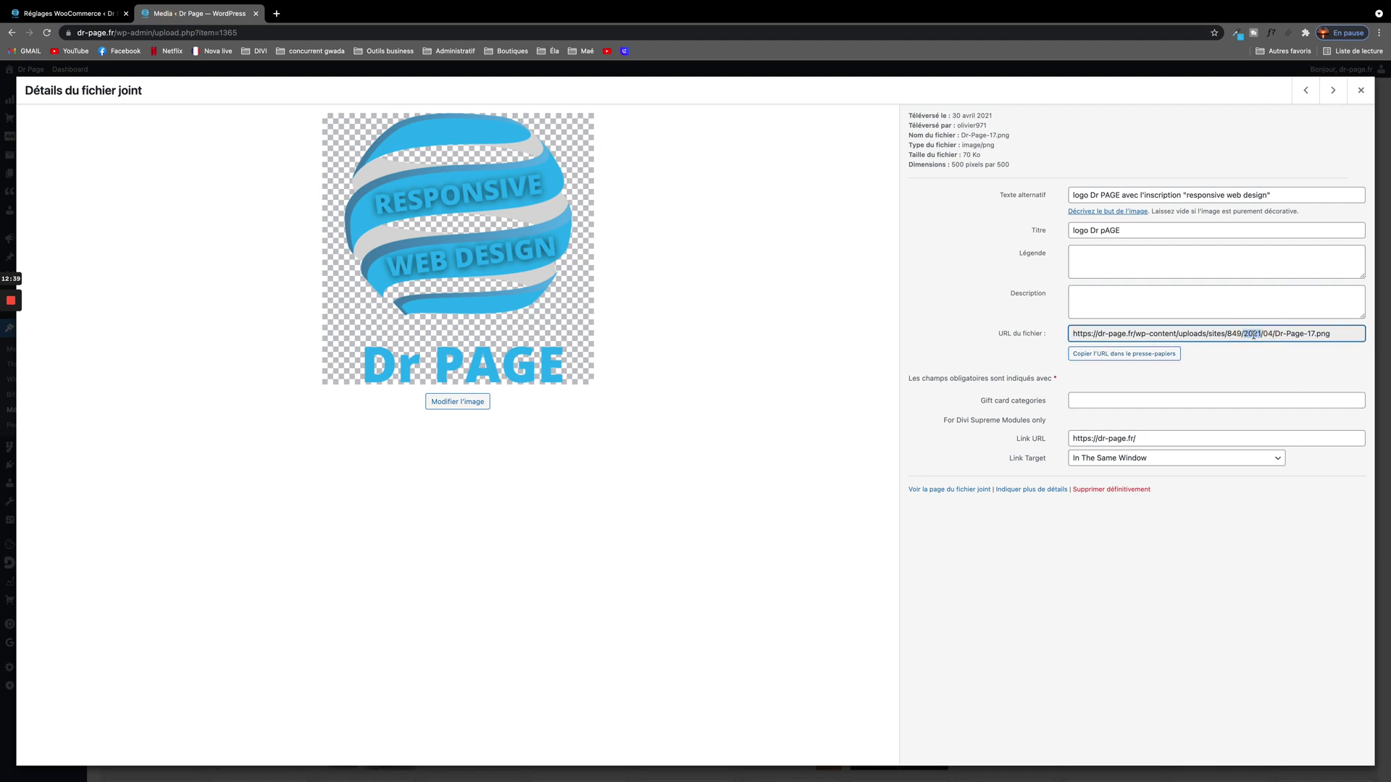
pyautogui.rightClick(1262, 333)
pyautogui.click(1078, 359)
pyautogui.click(65, 13)
pyautogui.doubleClick(279, 570)
pyautogui.press('cmd+c')
pyautogui.rightClick(243, 570)
pyautogui.click(284, 634)
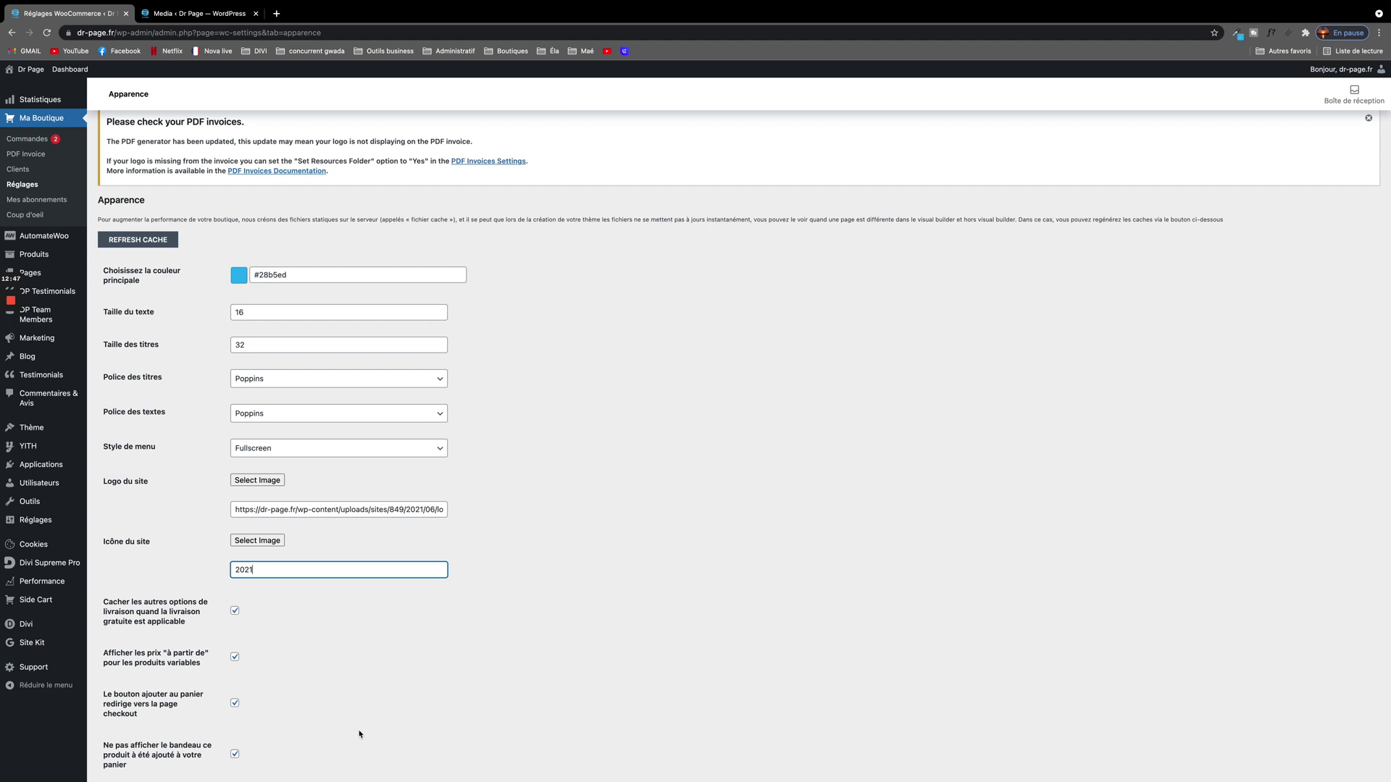
pyautogui.scroll(-5, 359, 734)
pyautogui.click(139, 725)
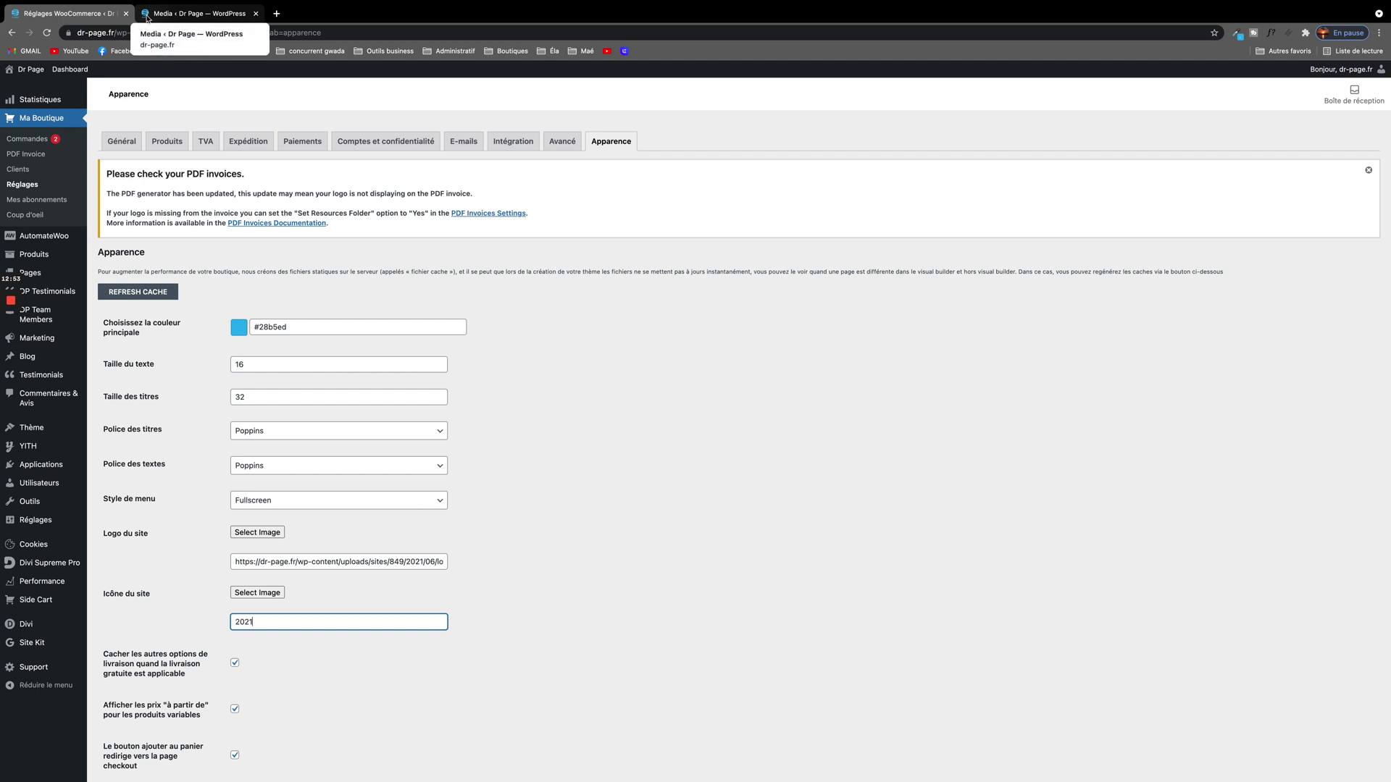
# Translate the appearance settings page into French
pyautogui.click(642, 580)
pyautogui.scroll(-2, 378, 655)
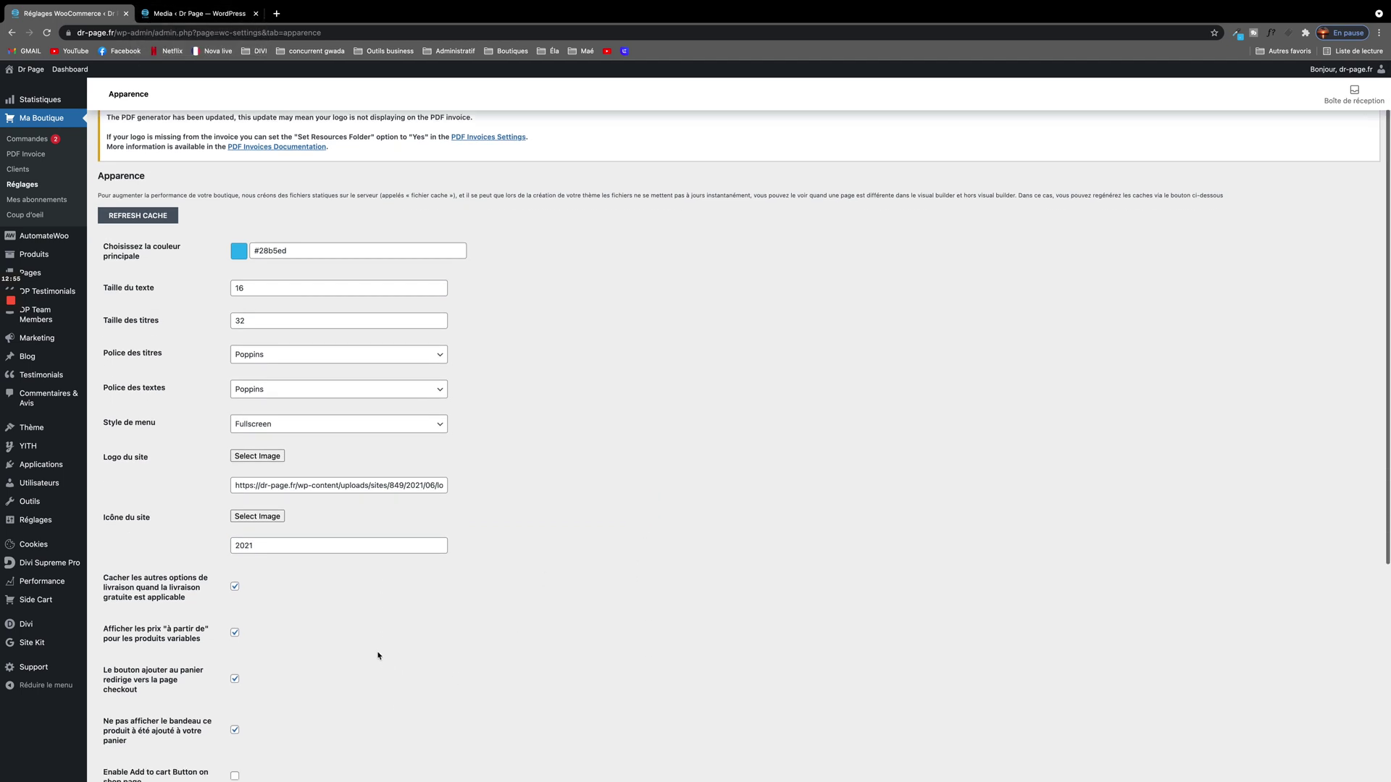
pyautogui.scroll(-5, 378, 655)
pyautogui.rightClick(533, 501)
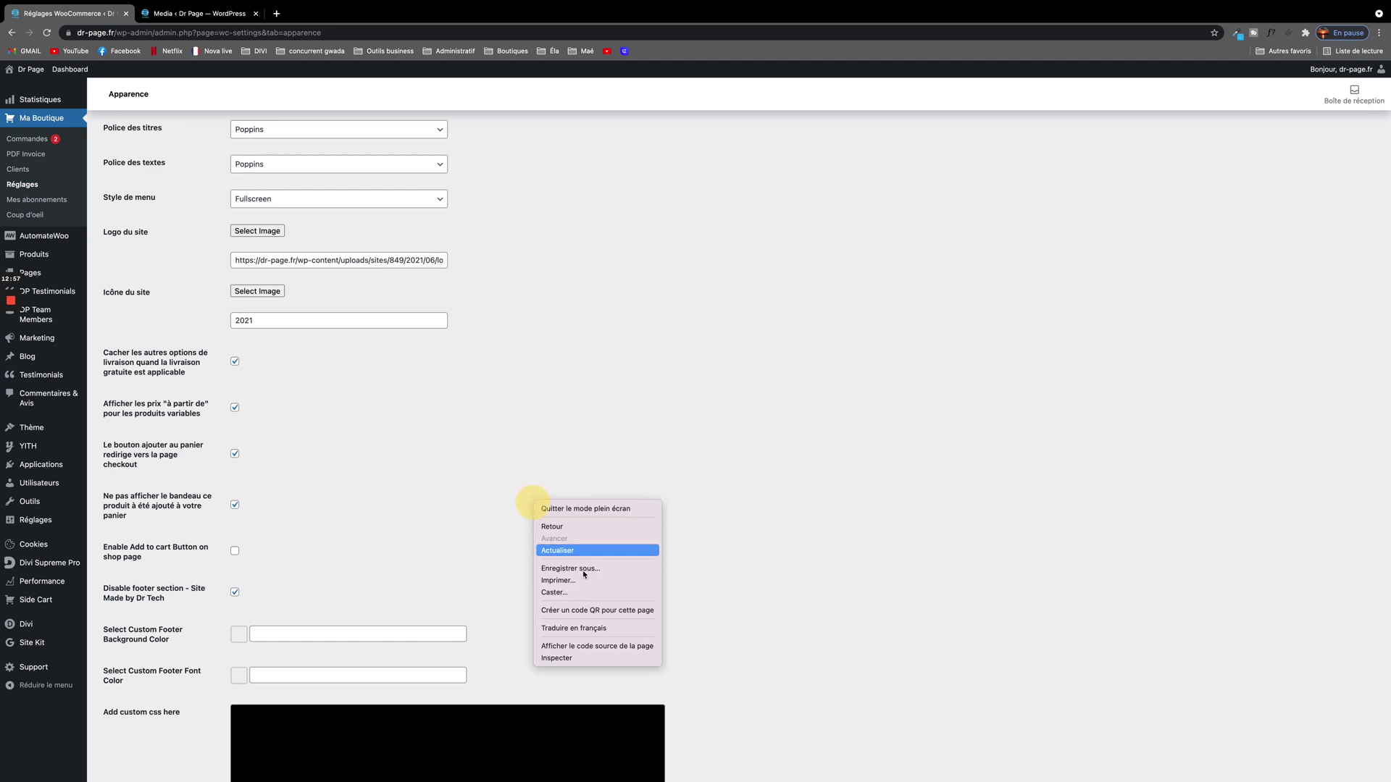
pyautogui.click(583, 628)
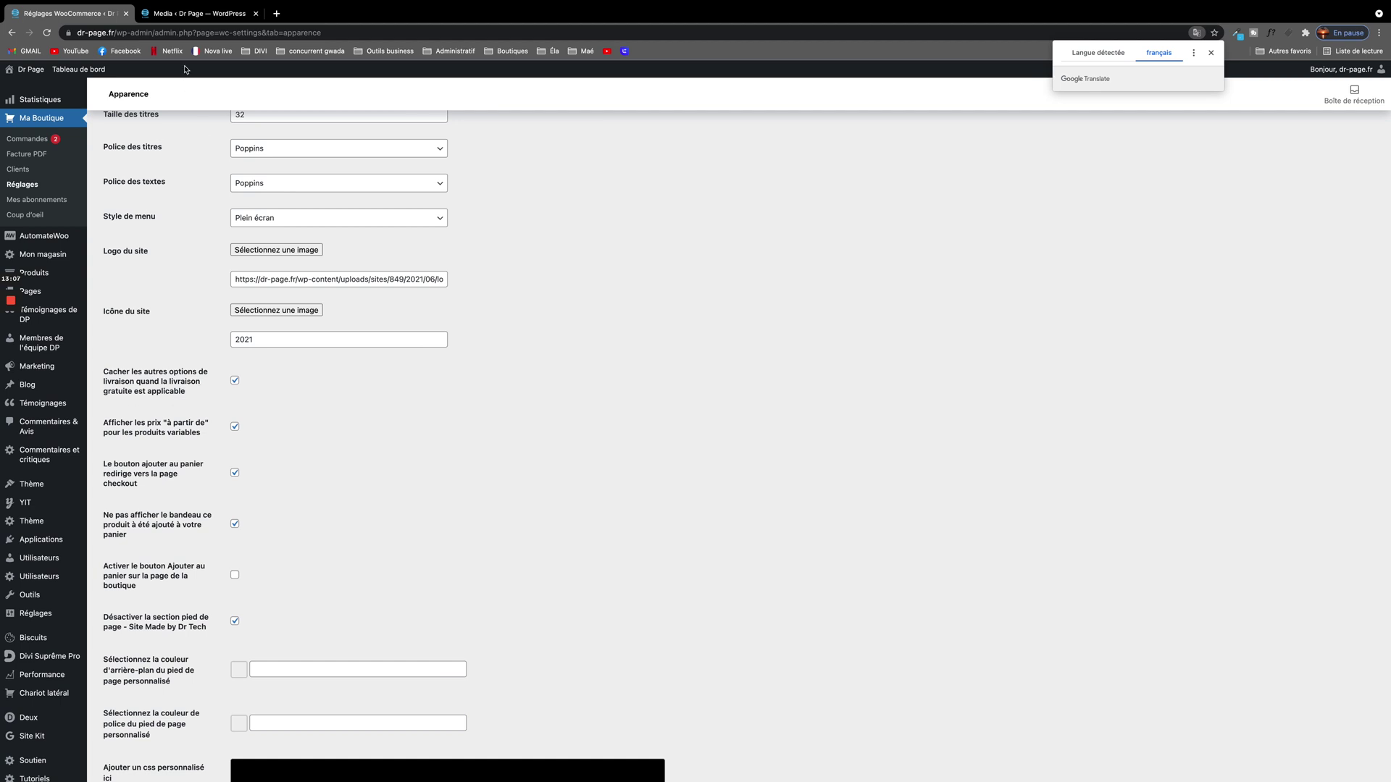
# Examine the translated appearance options, including the cart and footer settings, the footer background colour picker and the custom CSS field
pyautogui.scroll(5, 202, 212)
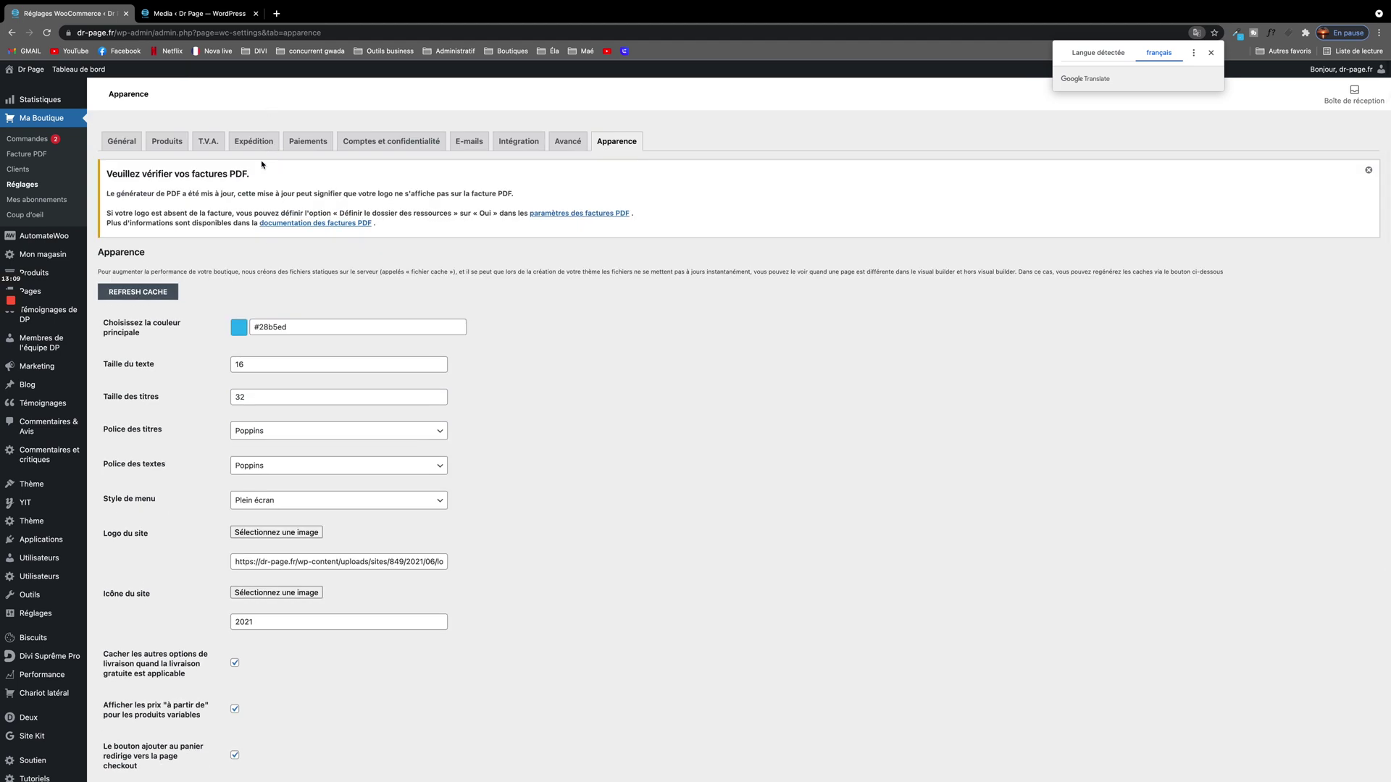
pyautogui.scroll(-5, 347, 374)
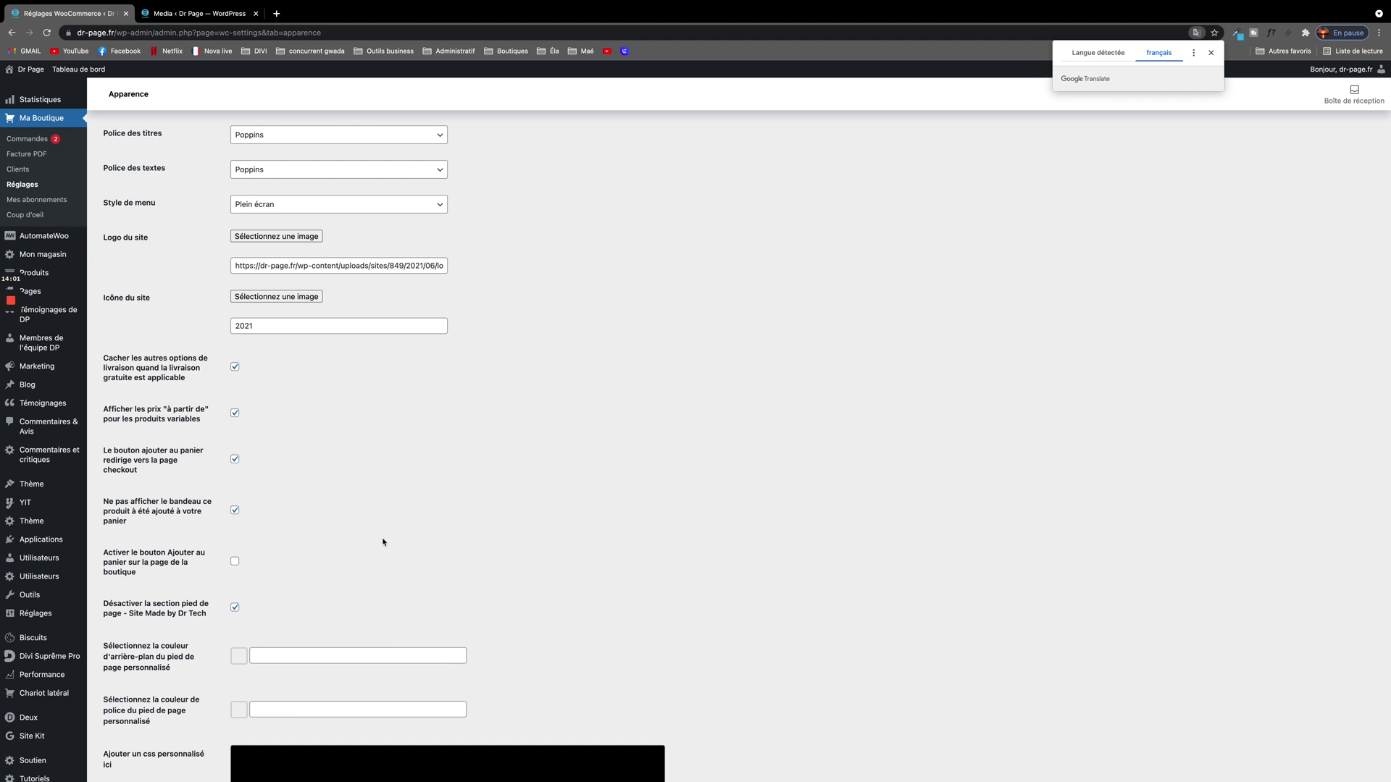
pyautogui.scroll(-2, 383, 542)
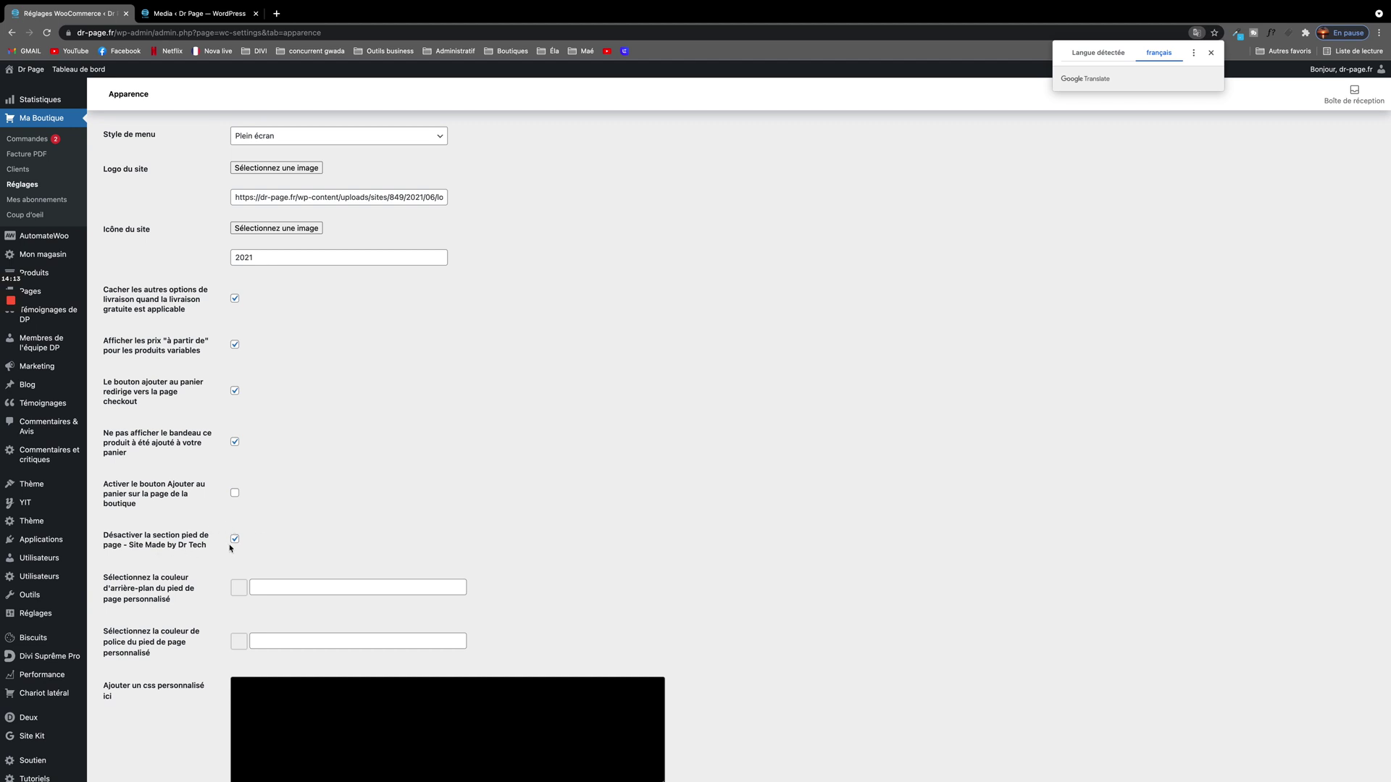
pyautogui.scroll(-2, 321, 534)
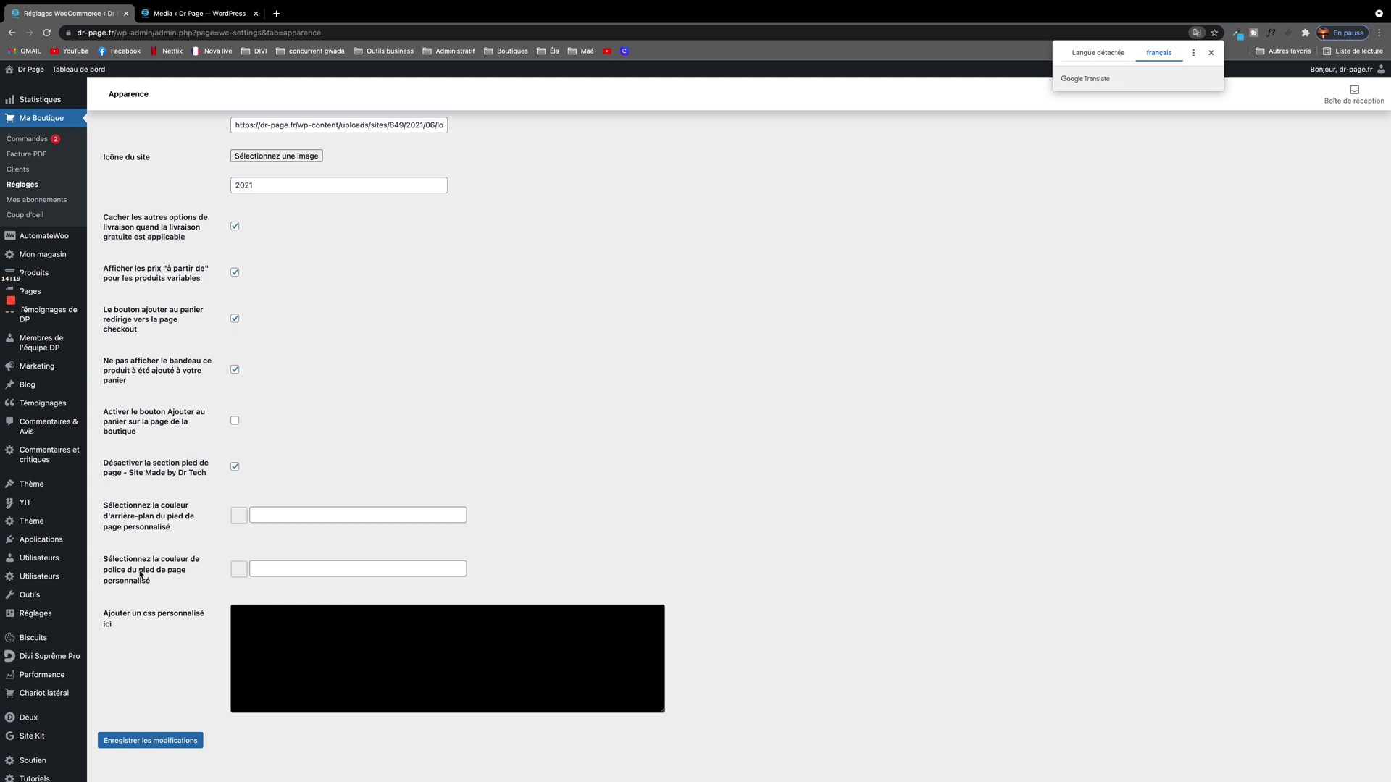
pyautogui.click(238, 519)
pyautogui.click(264, 516)
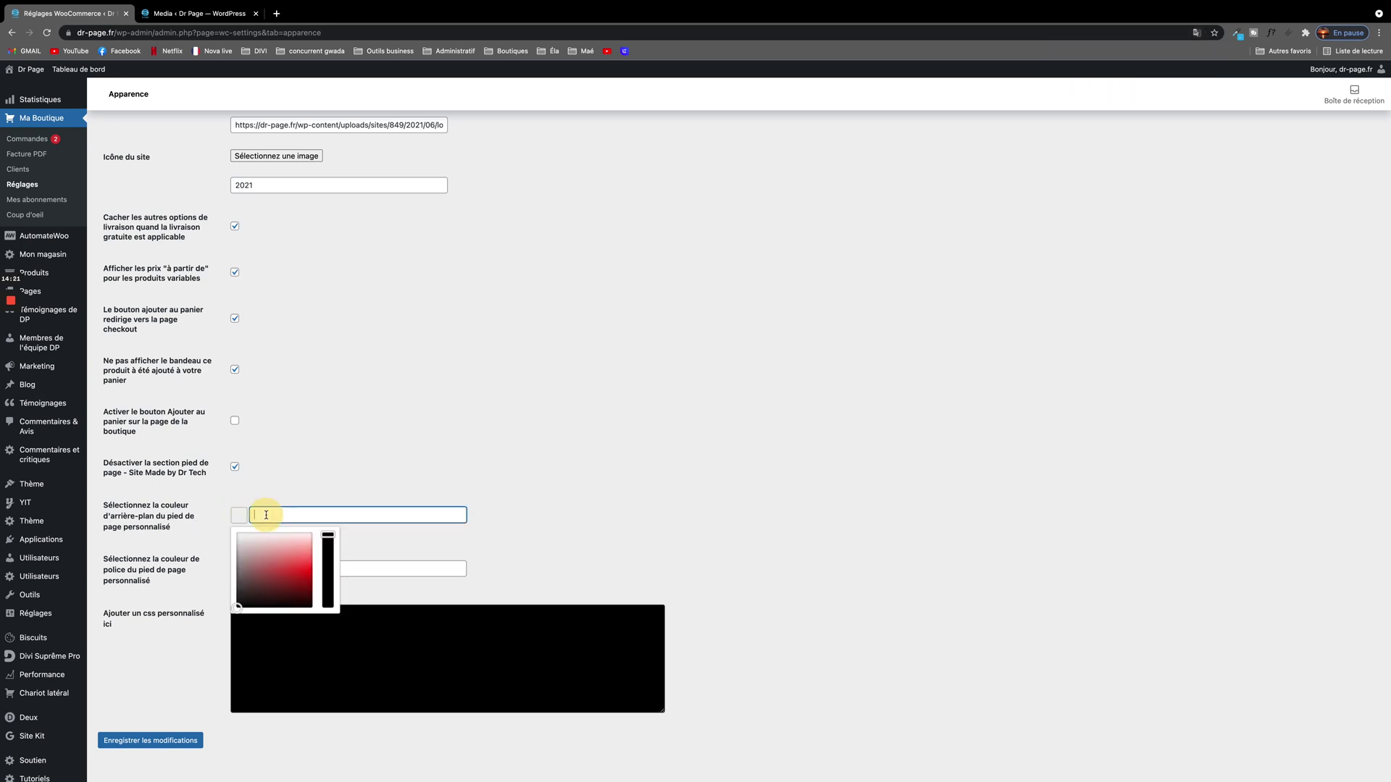
pyautogui.click(595, 418)
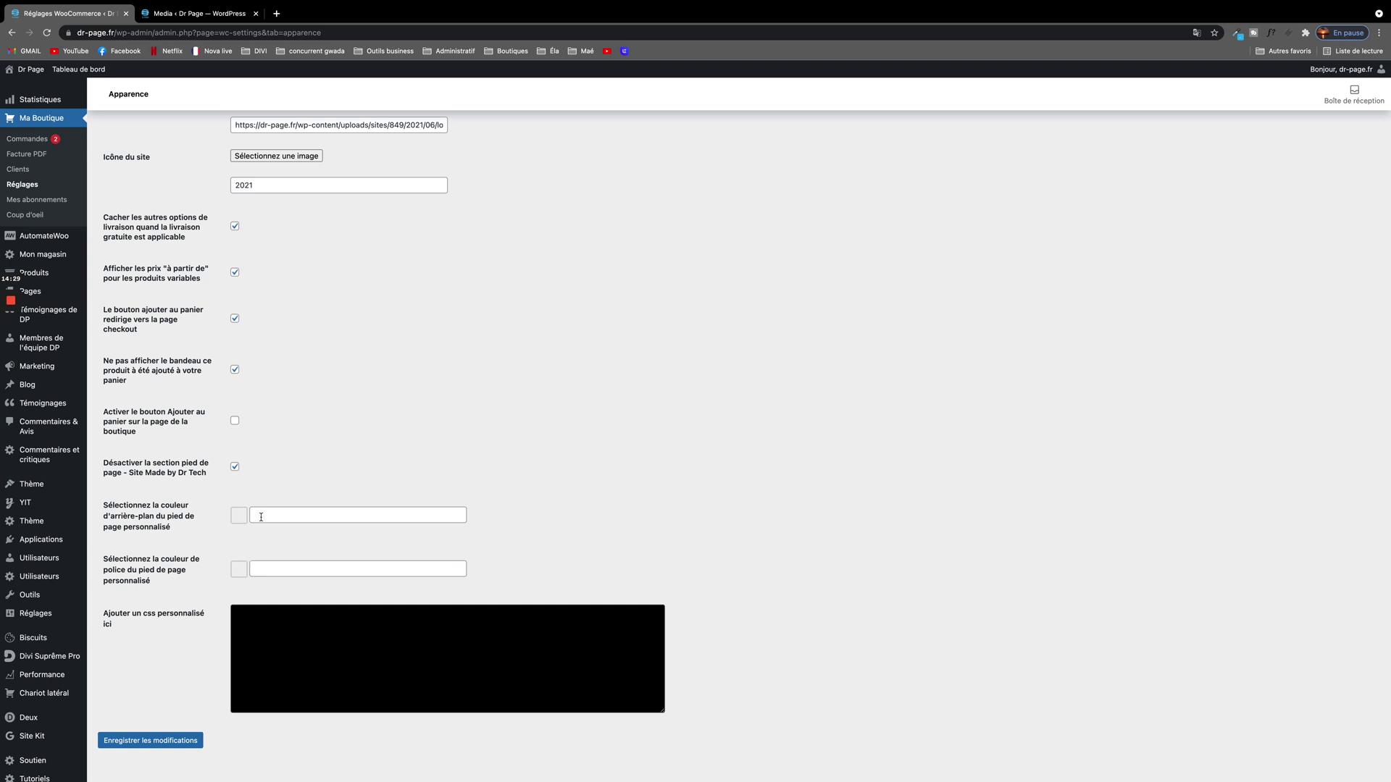
pyautogui.scroll(-1, 145, 632)
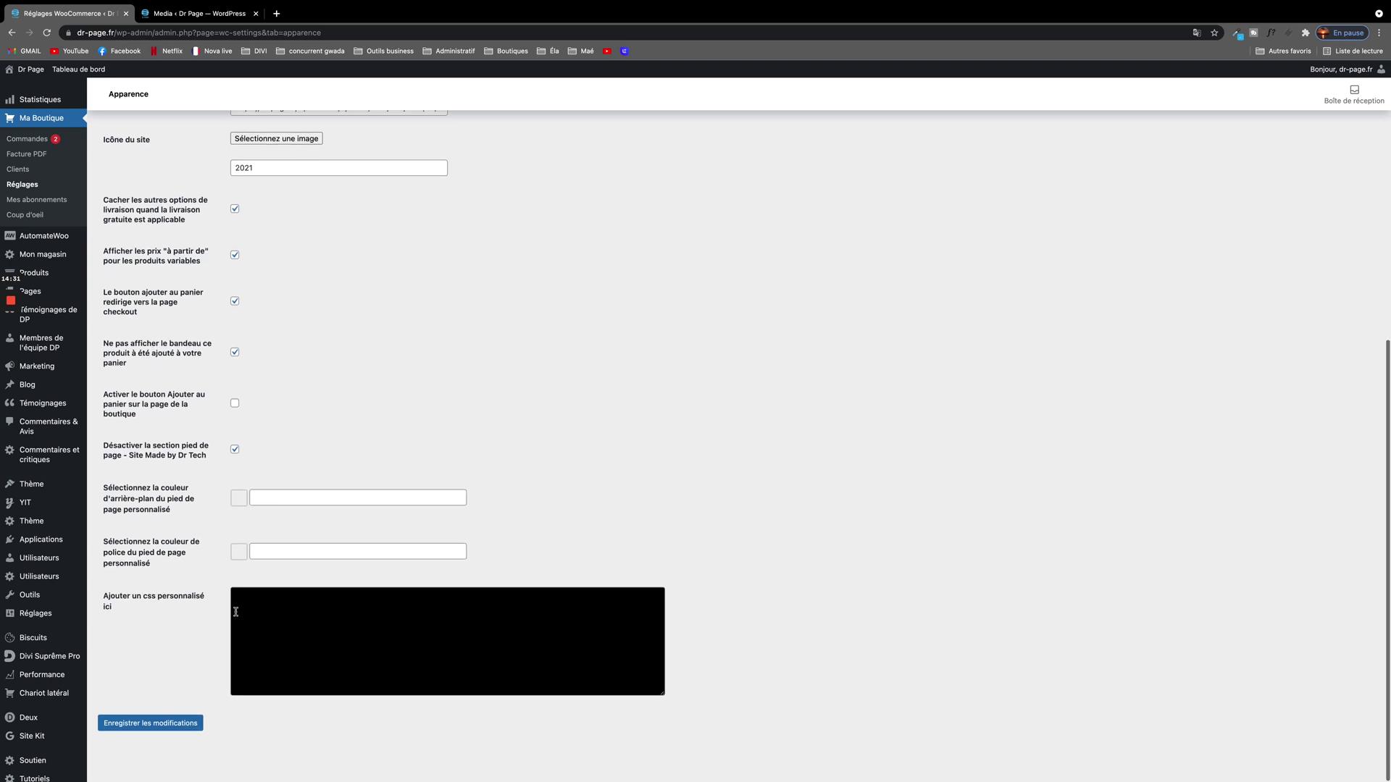
pyautogui.click(279, 615)
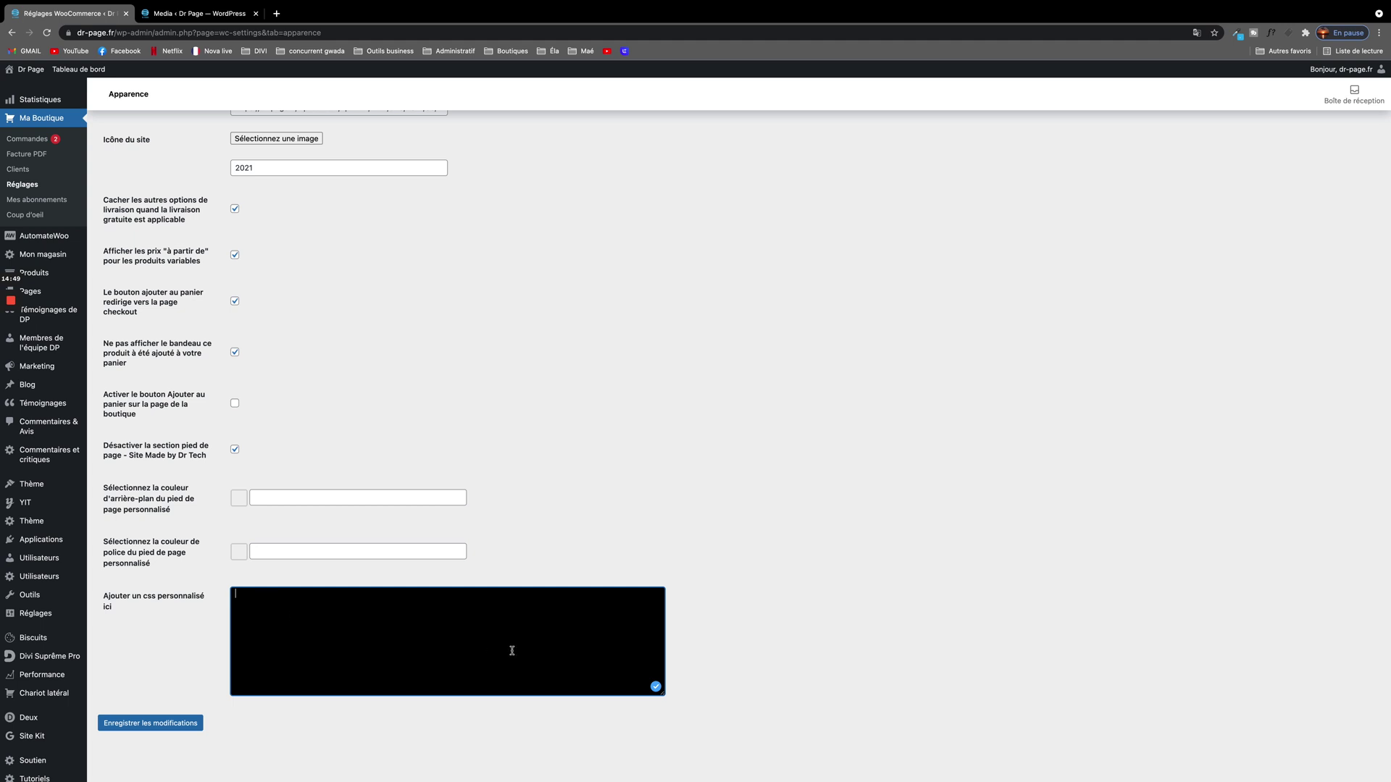
pyautogui.scroll(6, 479, 376)
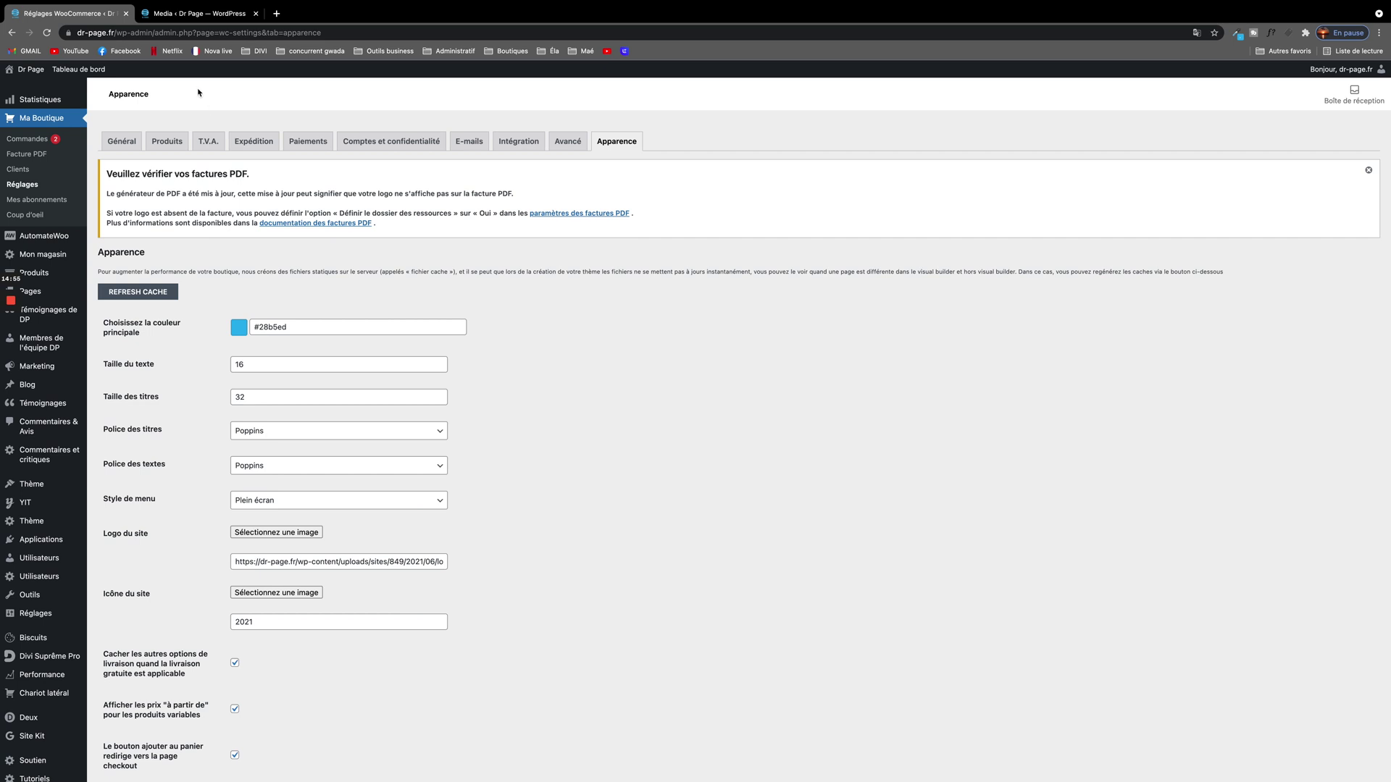
pyautogui.scroll(-1, 651, 536)
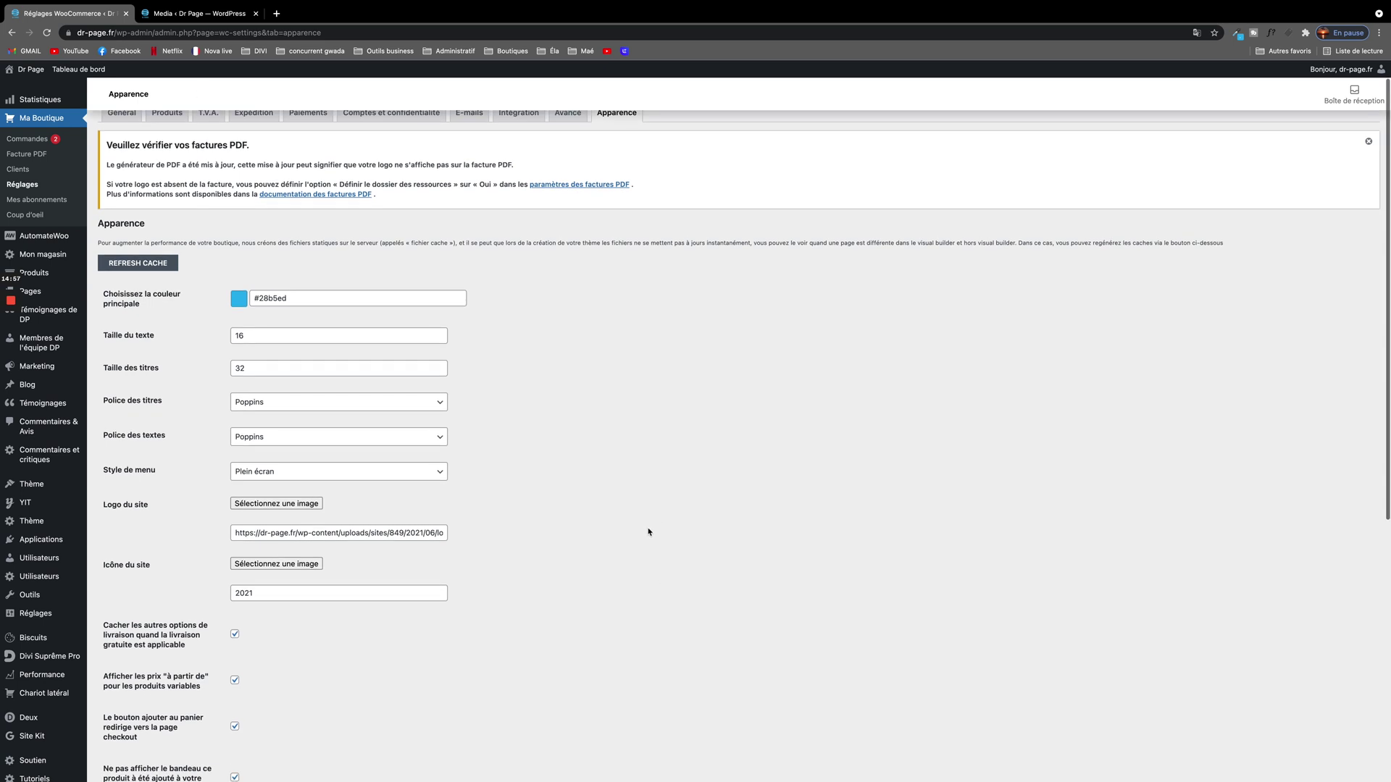
pyautogui.scroll(-5, 649, 519)
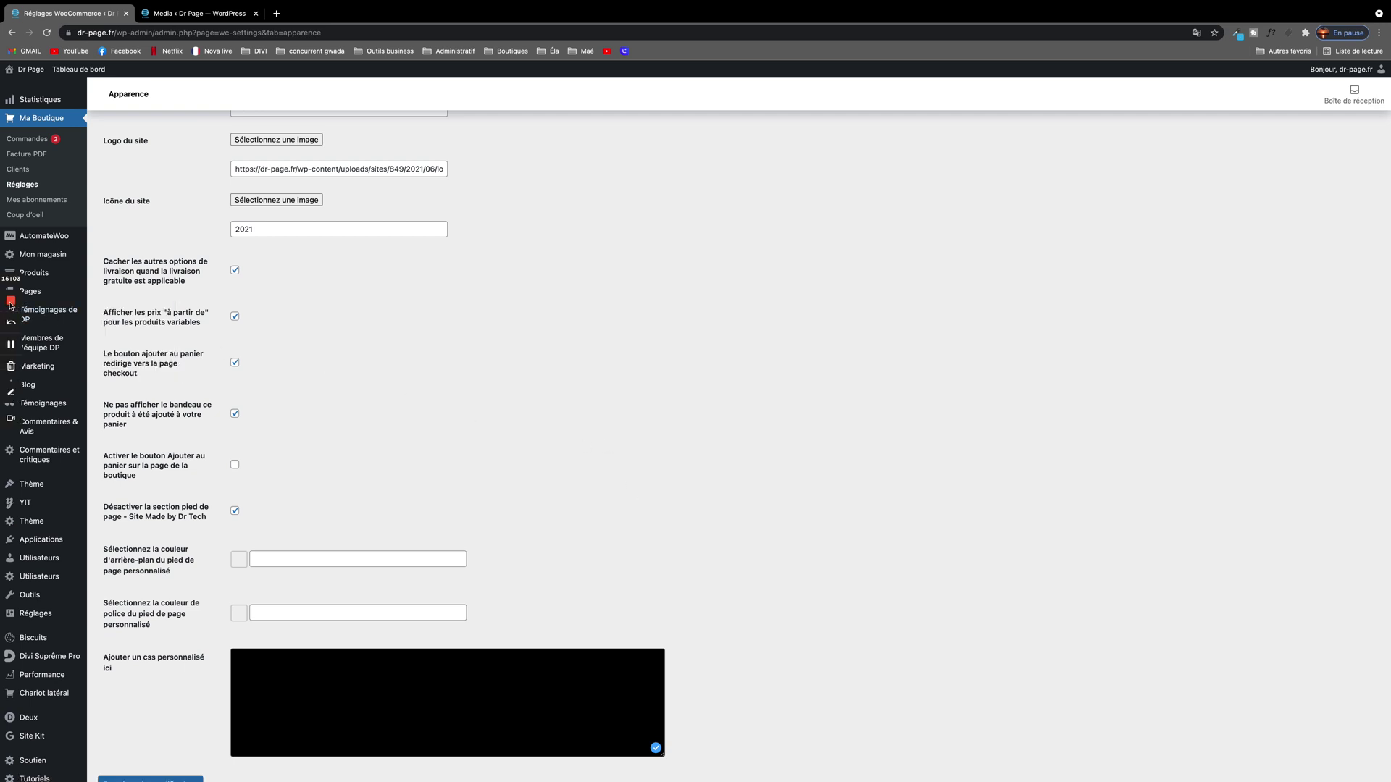
pyautogui.click(11, 305)
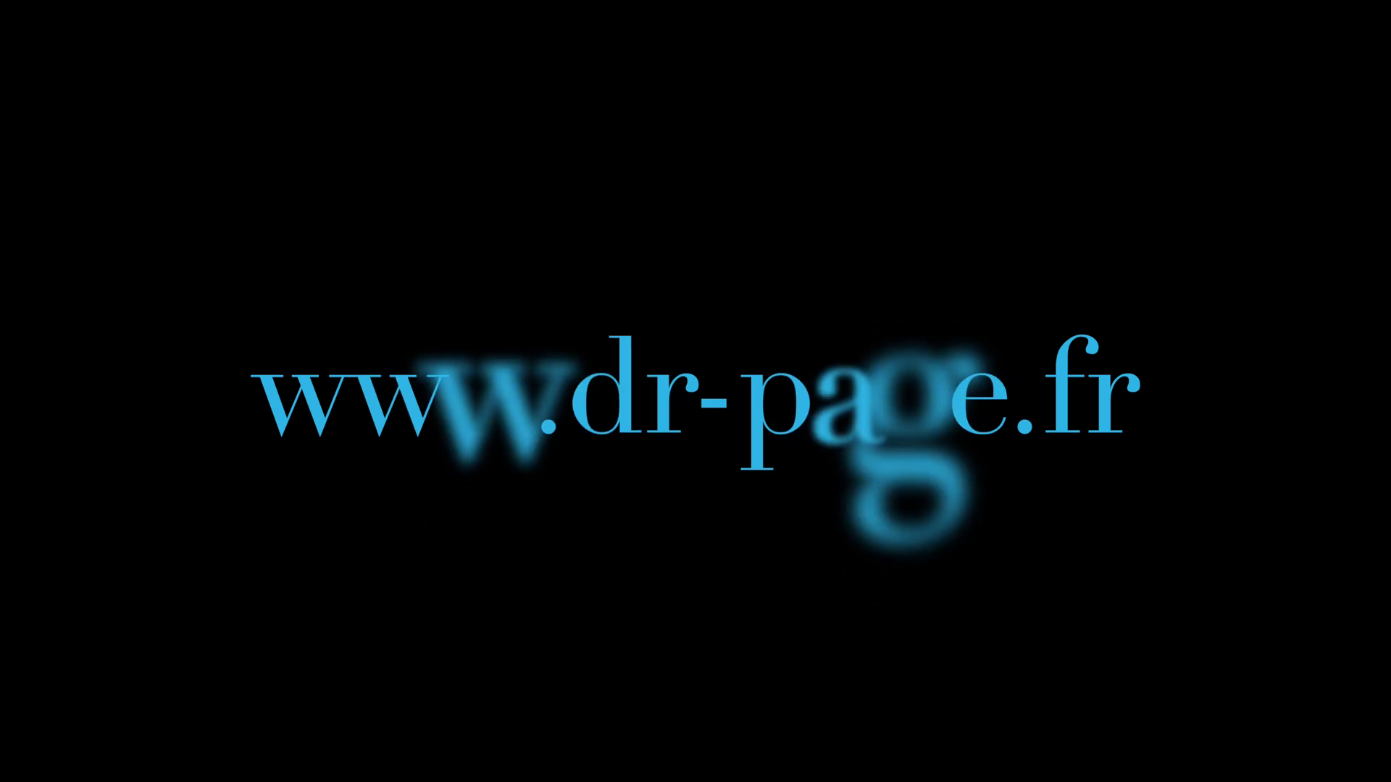